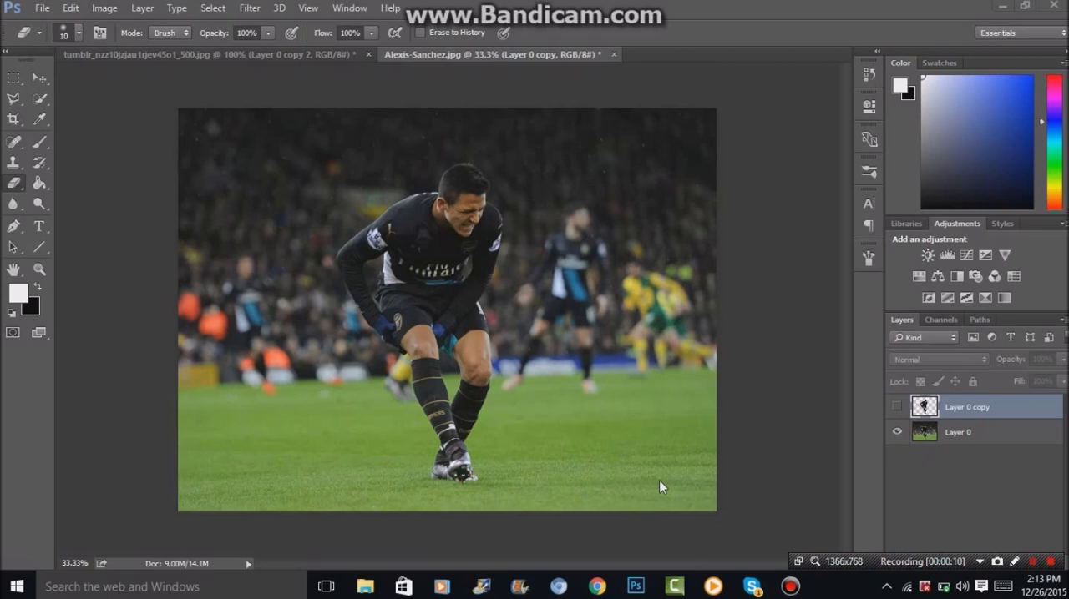
Look over the sepia example edit in the other open document, and return to Alexis-Sanchez.jpg.
left_click(194, 52)
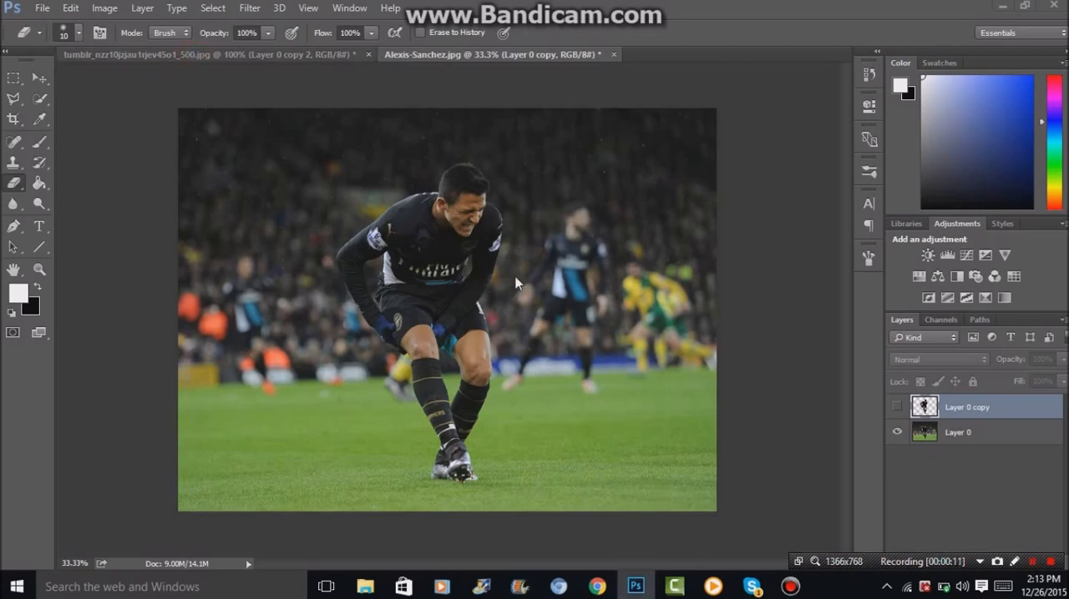
key("ctrl+minus")
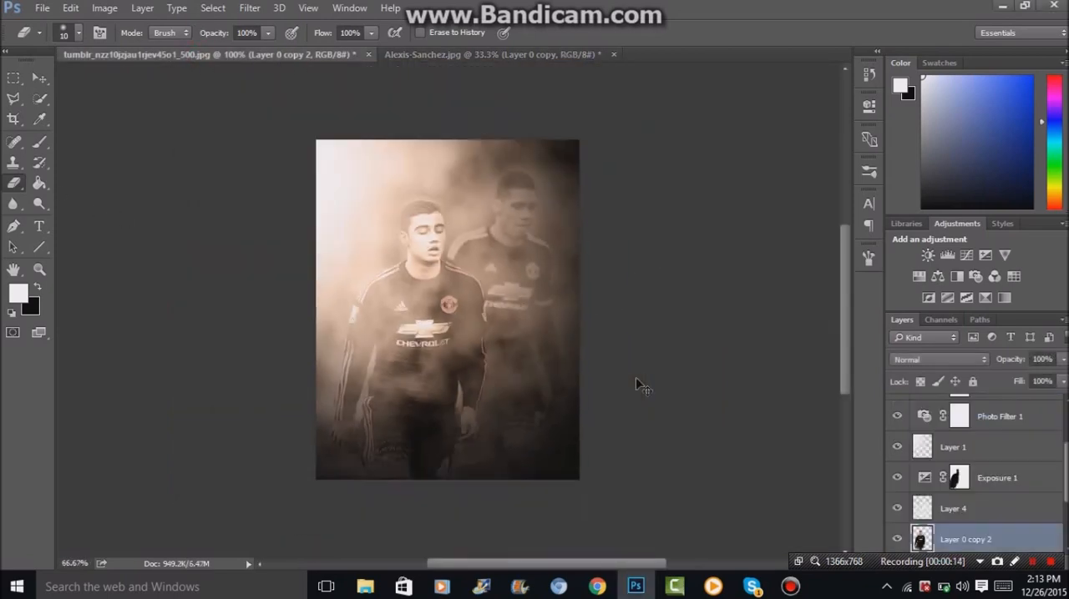
left_click(533, 53)
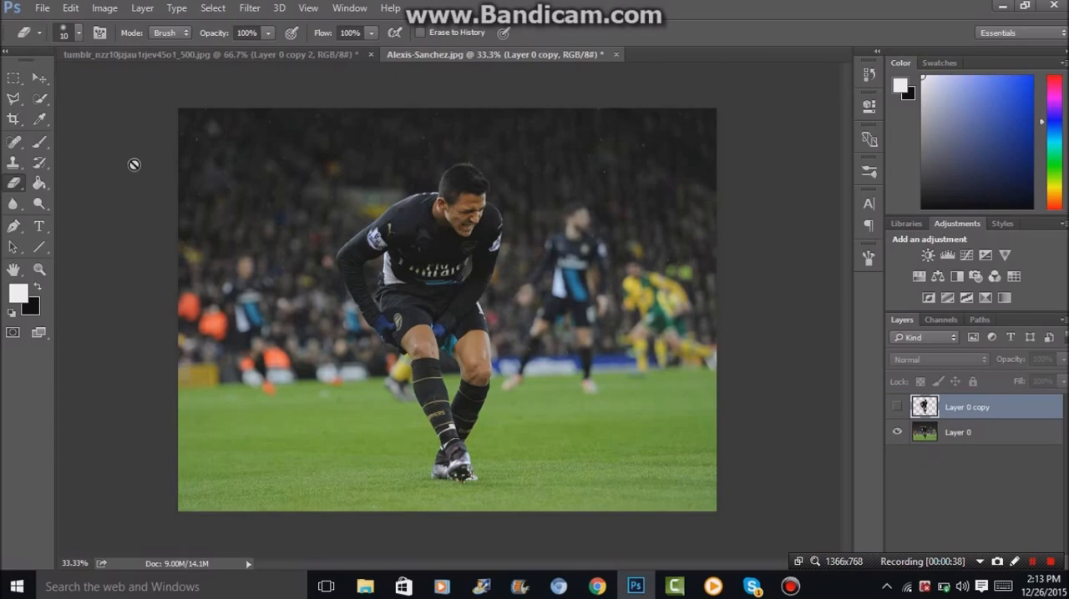
Pick the Quick Selection tool and make the cut-out player layer visible, checking the cut-out with Layer 0 temporarily hidden.
left_click(40, 79)
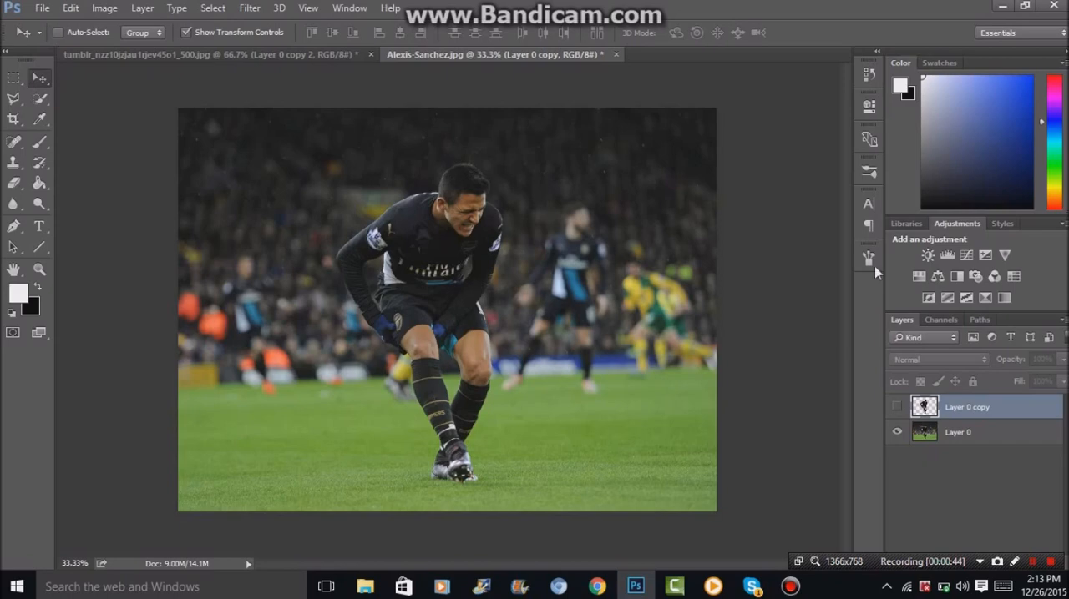
left_click(39, 98)
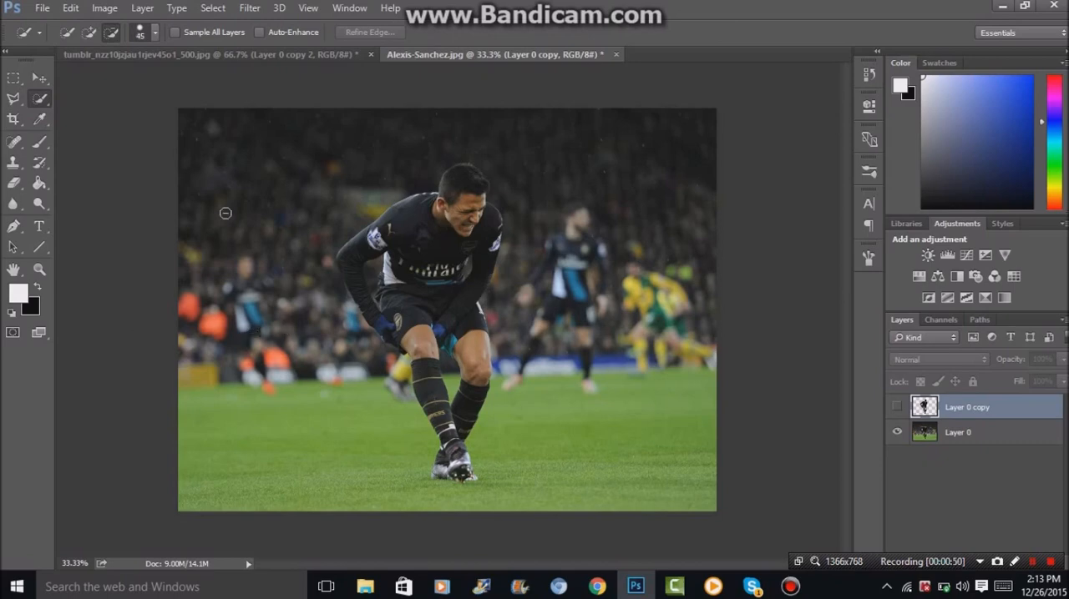
left_click(896, 407)
left_click(895, 430)
left_click(895, 408)
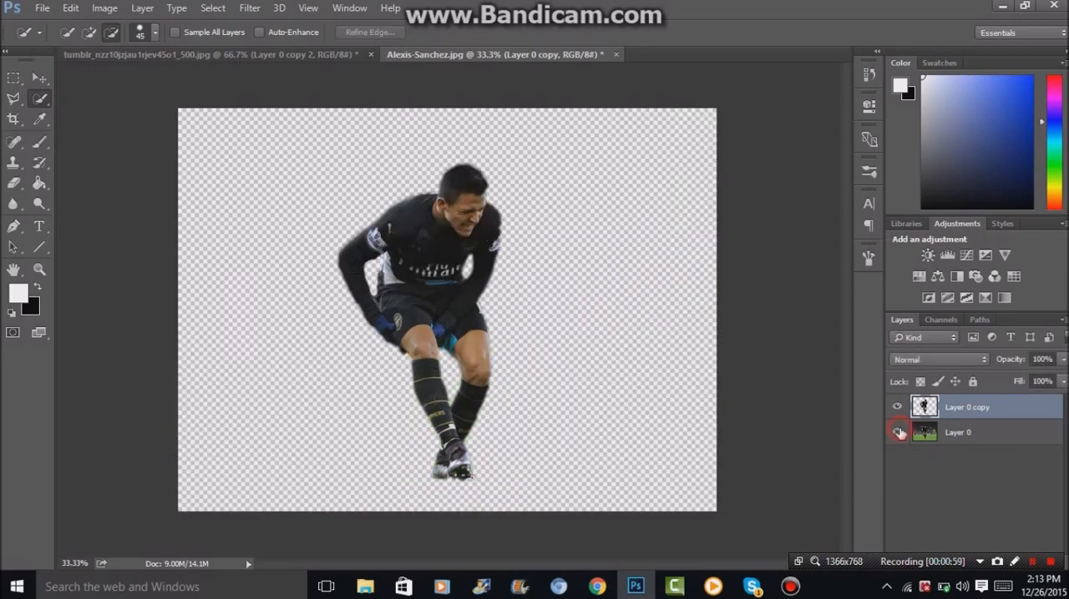
left_click(898, 432)
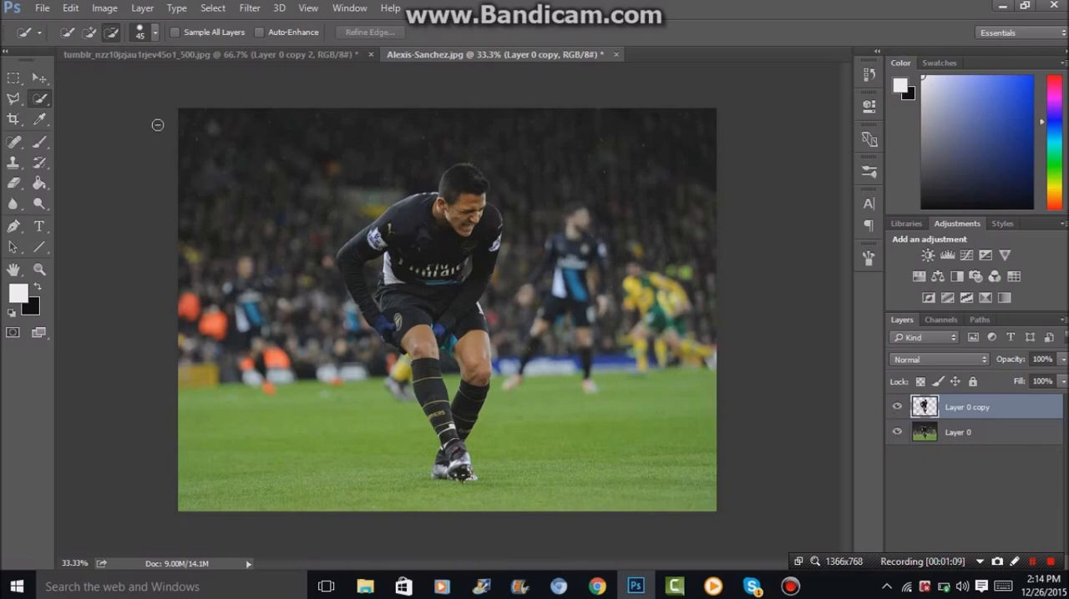
left_click(897, 432)
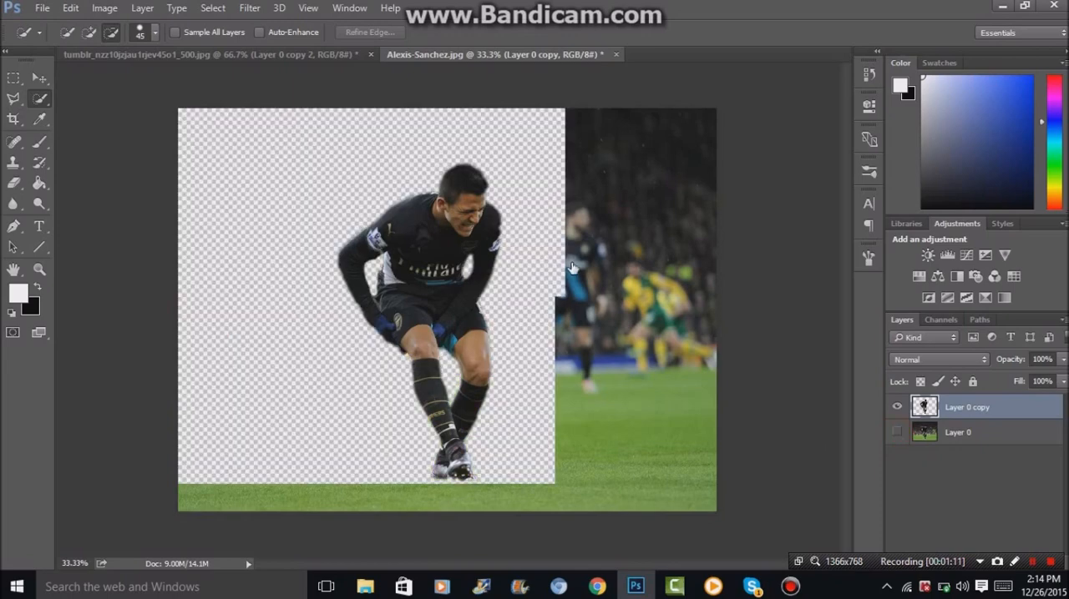
left_click(896, 432)
Duplicate Layer 0 and desaturate the duplicate with a Hue/Saturation adjustment at saturation -100.
left_click(997, 435)
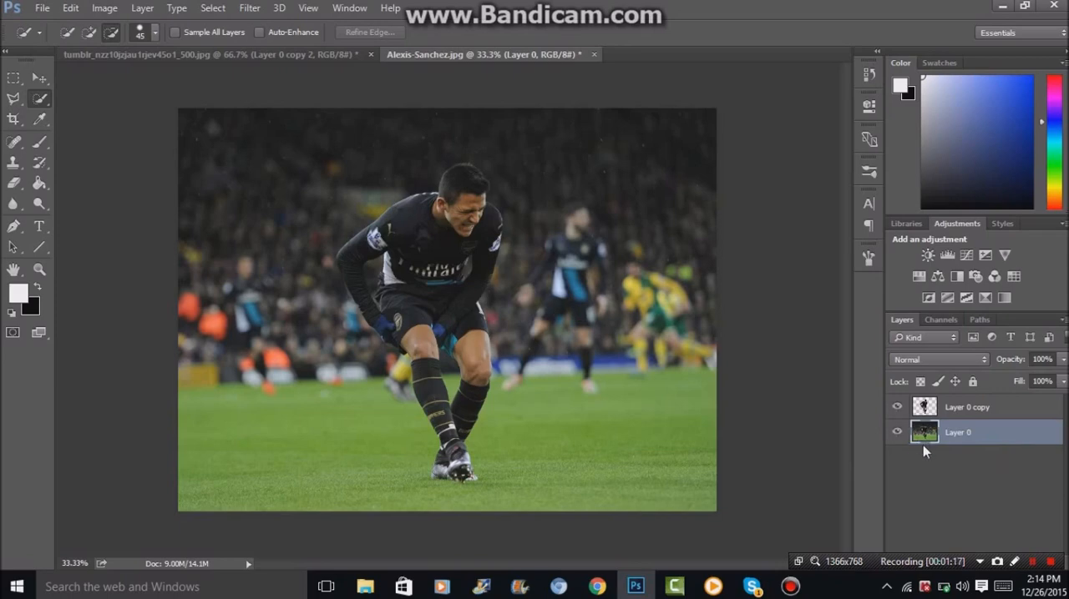
key("ctrl+j")
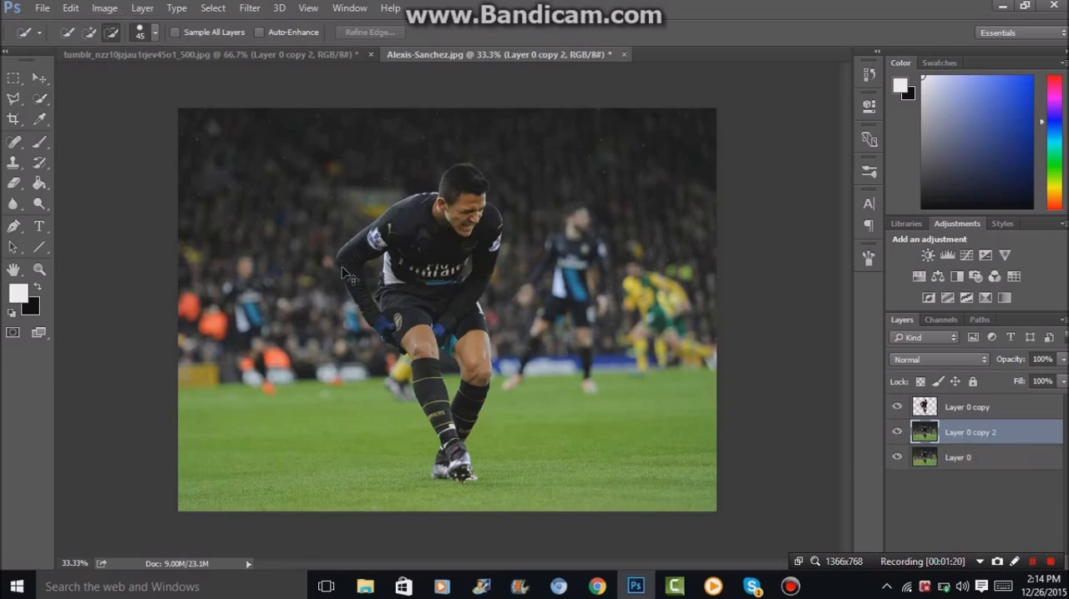
key("ctrl+u")
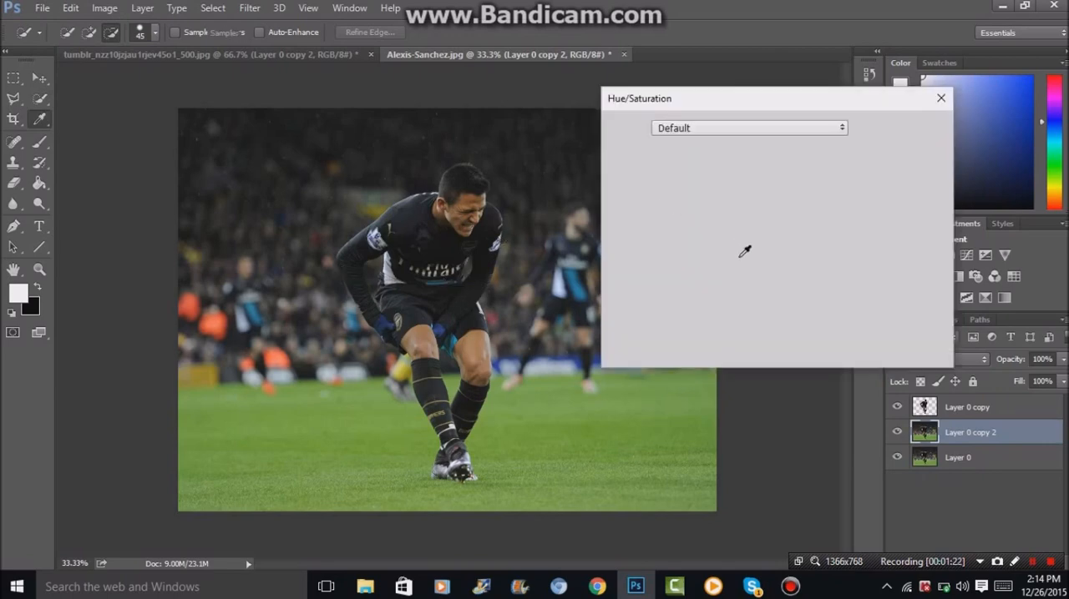
left_click_drag(741, 249, 620, 256)
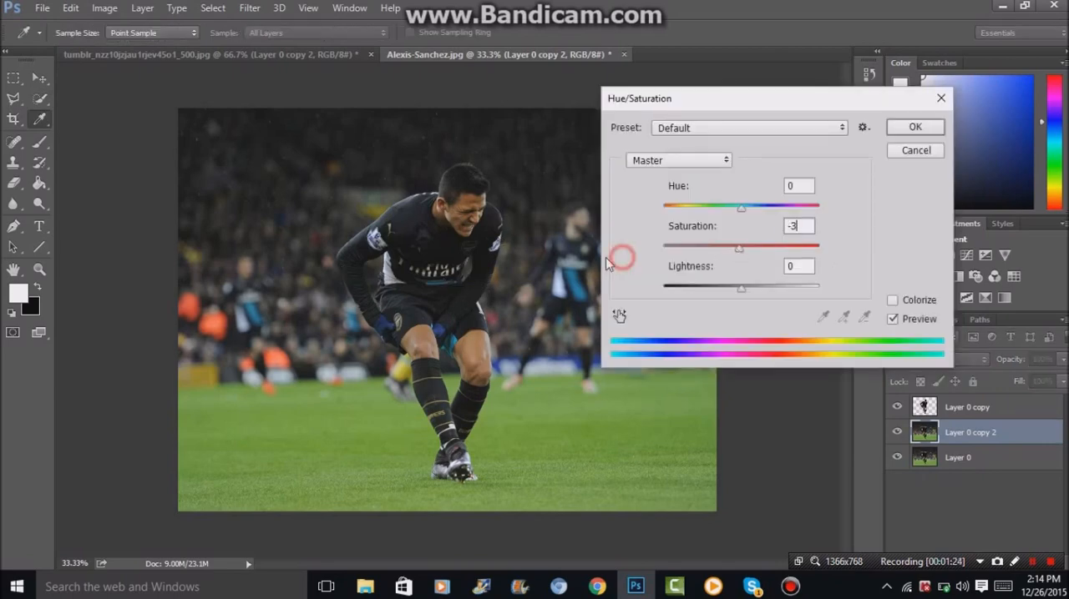
left_click(914, 127)
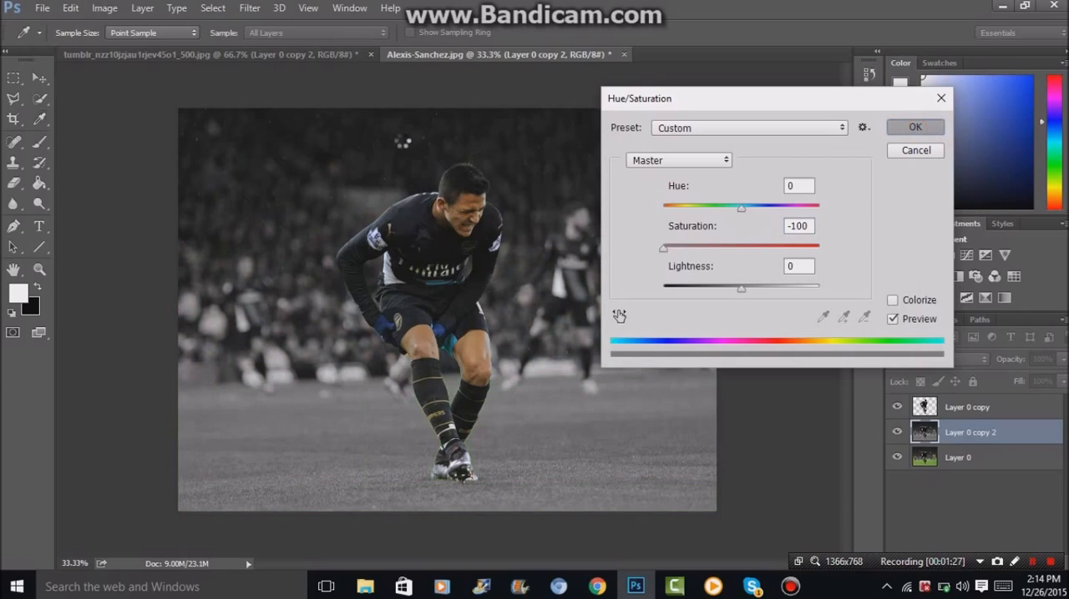
left_click(106, 9)
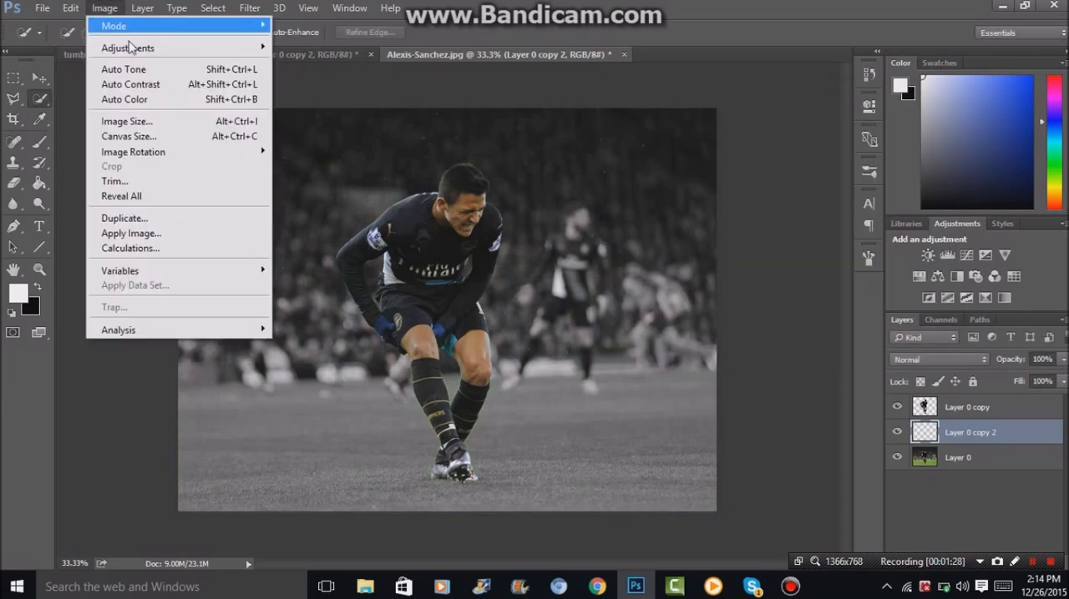
mouse_move(133, 47)
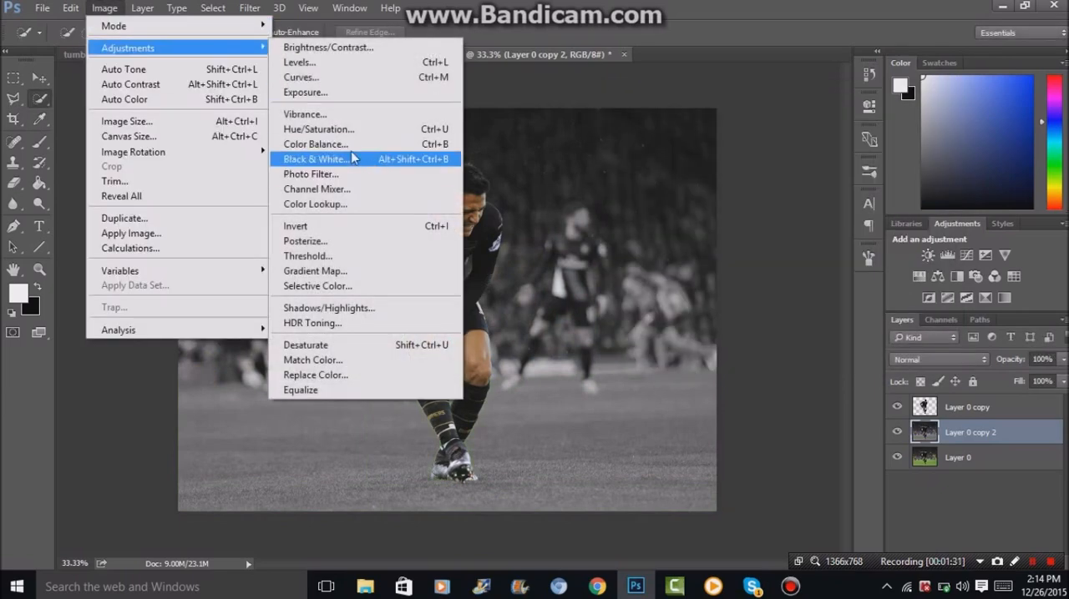
left_click(113, 10)
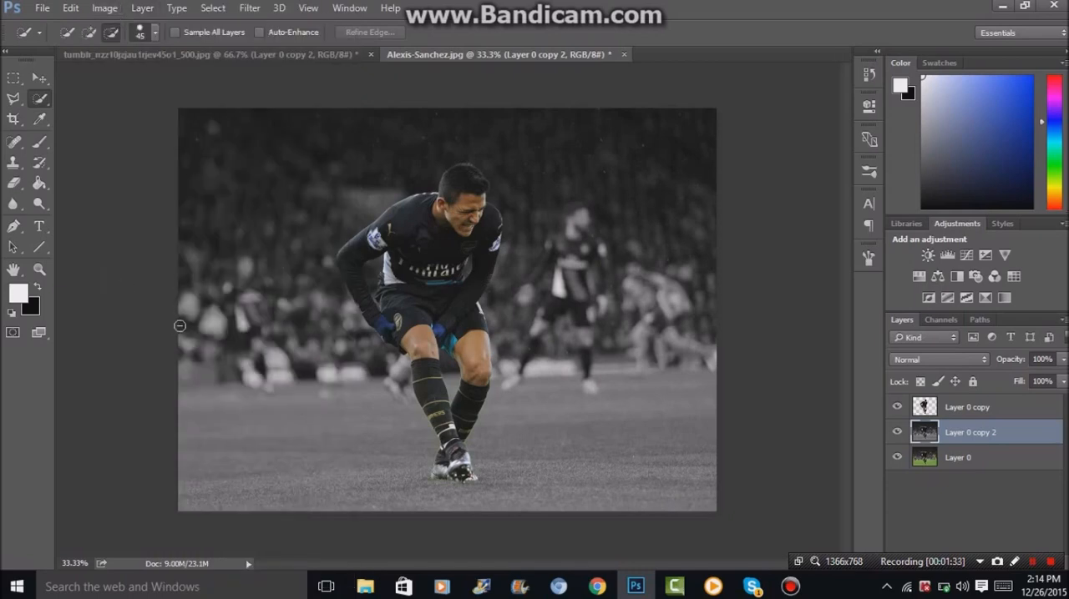
key("ctrl+plus")
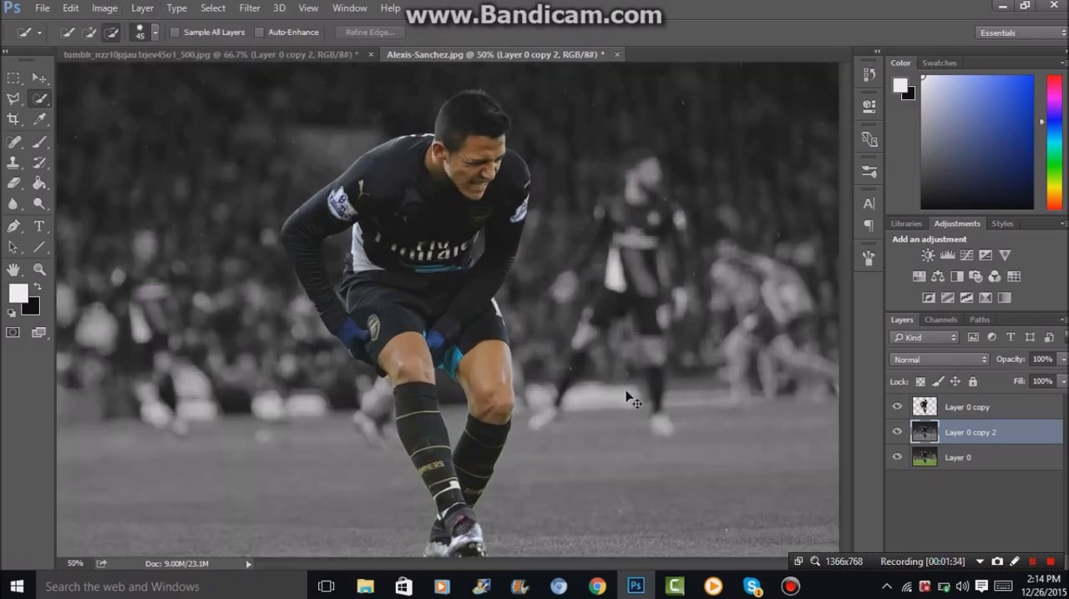
key("ctrl+minus")
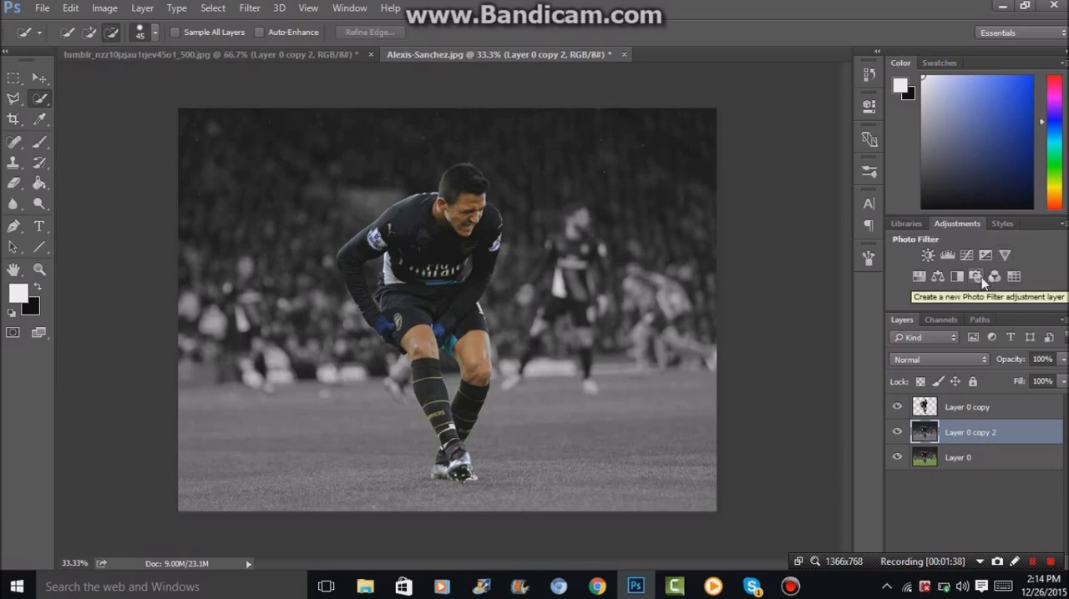
Add a Photo Filter adjustment layer above the cut-out player layer, using the Cyan filter.
left_click(972, 407)
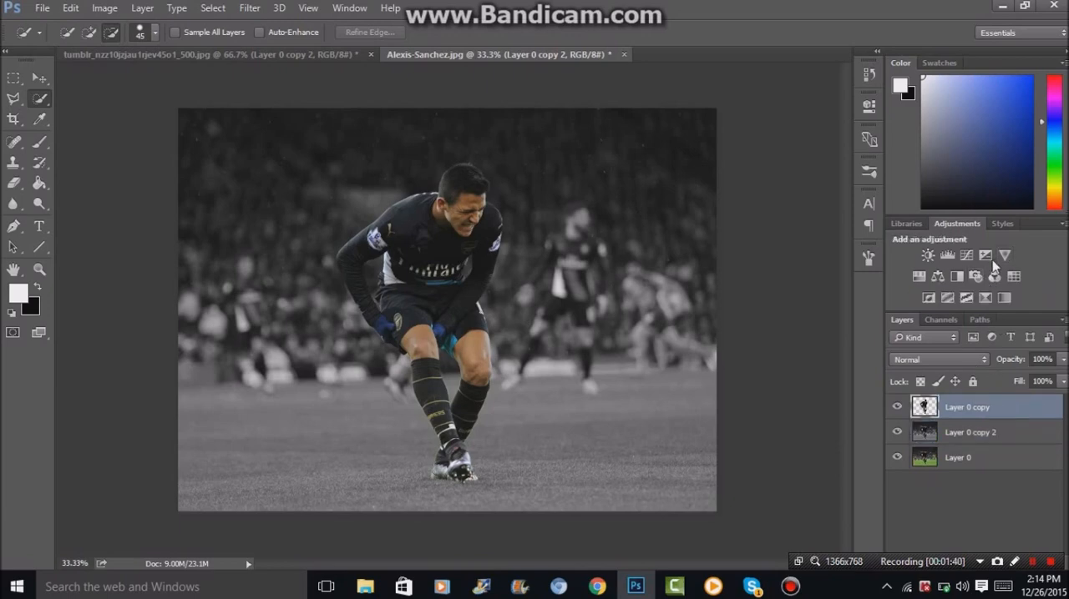
left_click(978, 277)
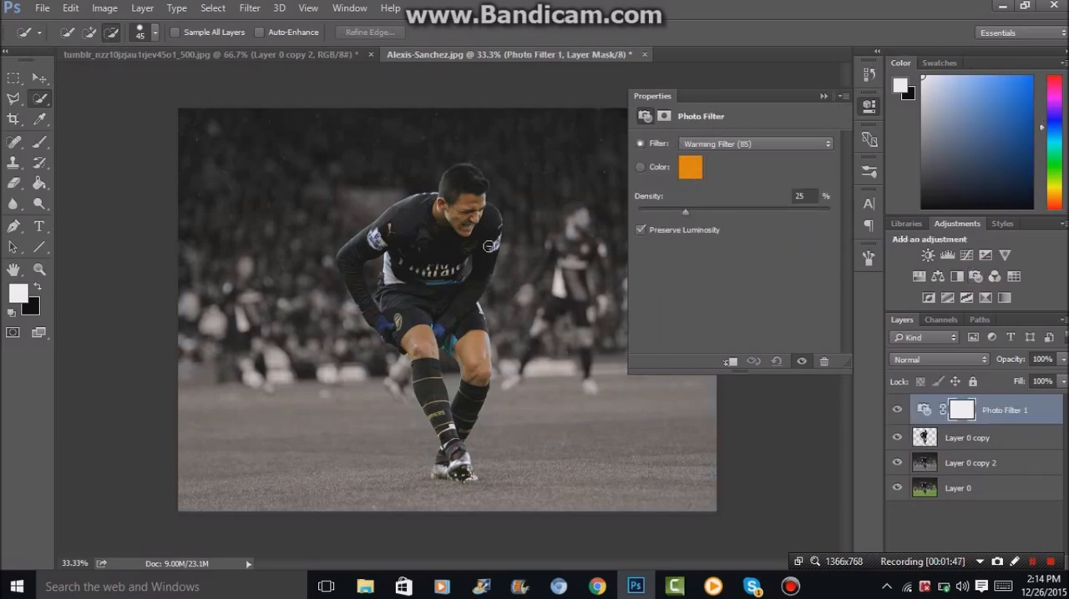
left_click(720, 144)
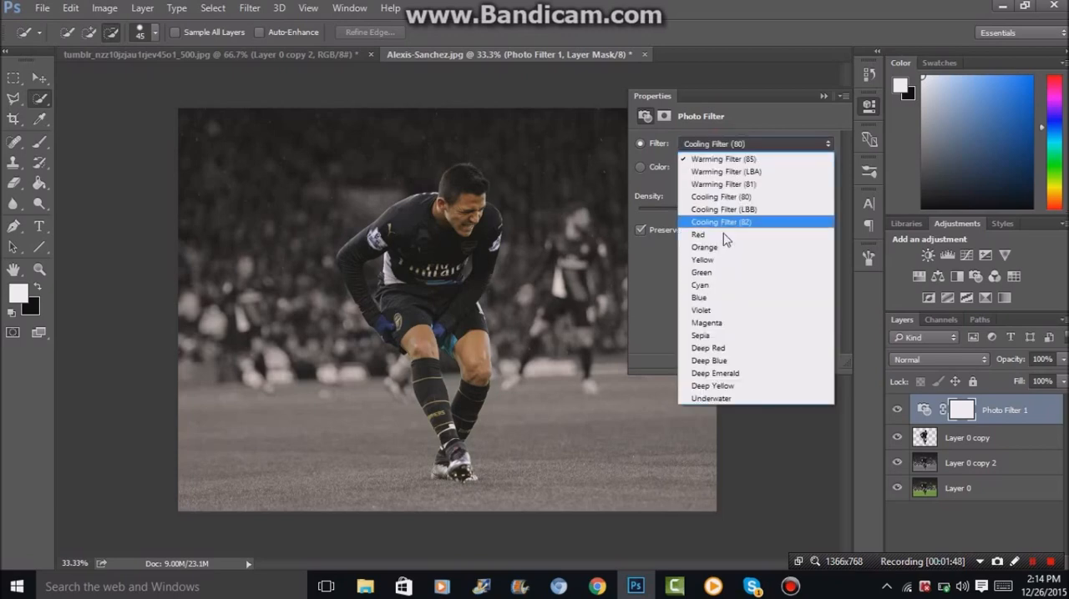
left_click(744, 286)
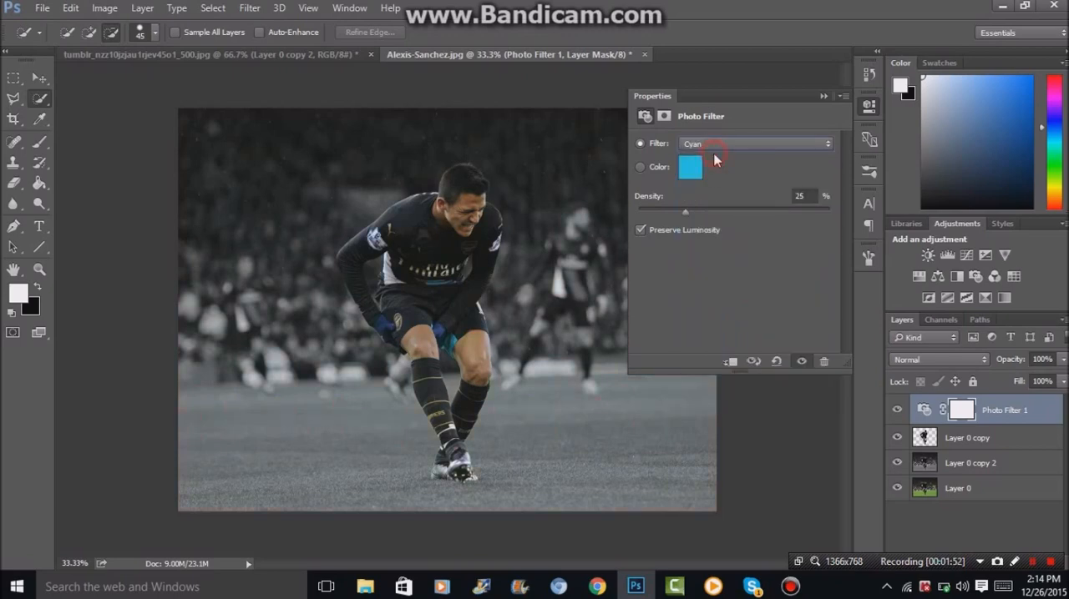
Raise the photo filter's density and try the Blue filter before setting the filter back to Cyan.
left_click(712, 145)
left_click(727, 299)
left_click(727, 214)
left_click(711, 146)
left_click(723, 282)
left_click(869, 107)
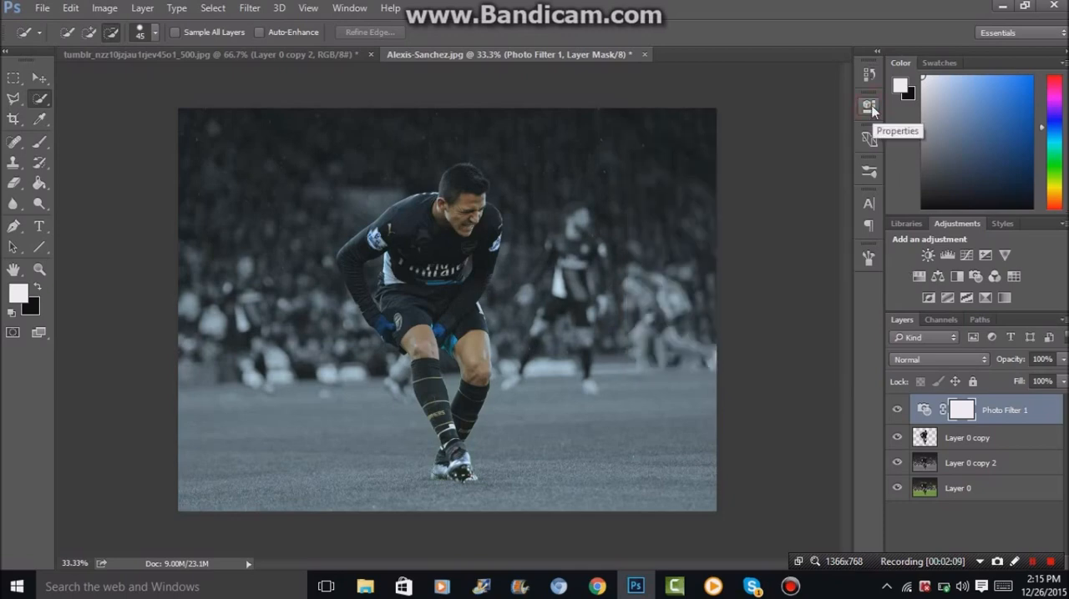
Add a Gradient Map adjustment layer above the photo filter, using the Black, White preset.
left_click(1003, 300)
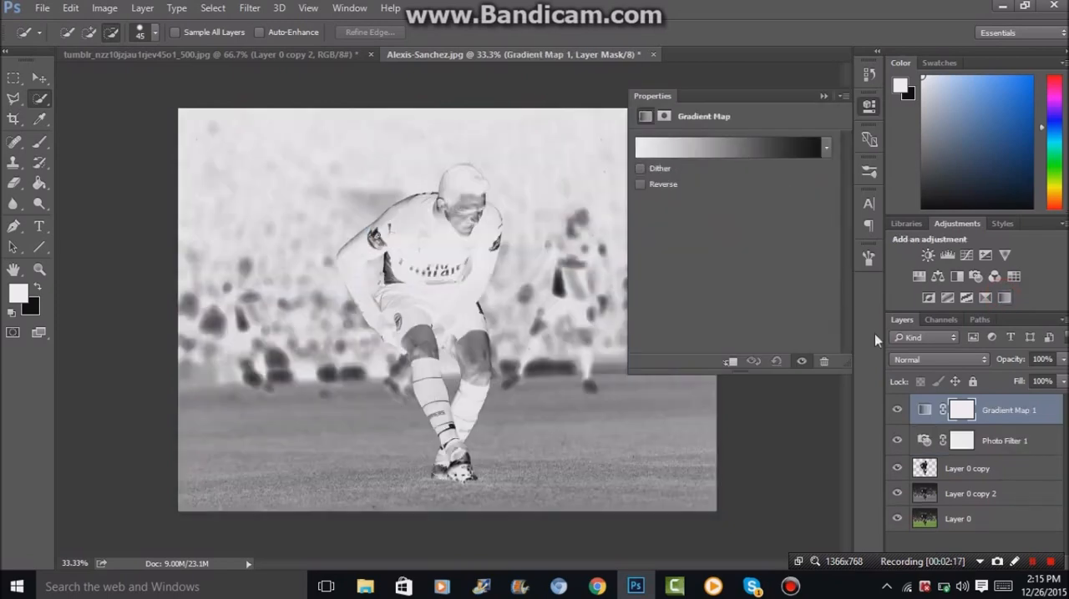
left_click(781, 152)
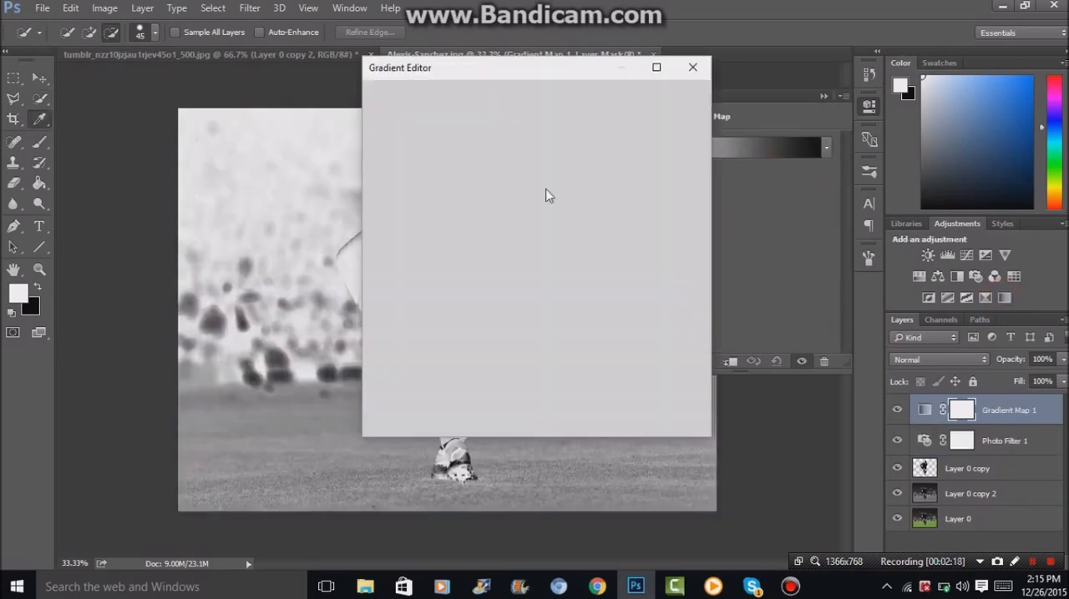
left_click(450, 127)
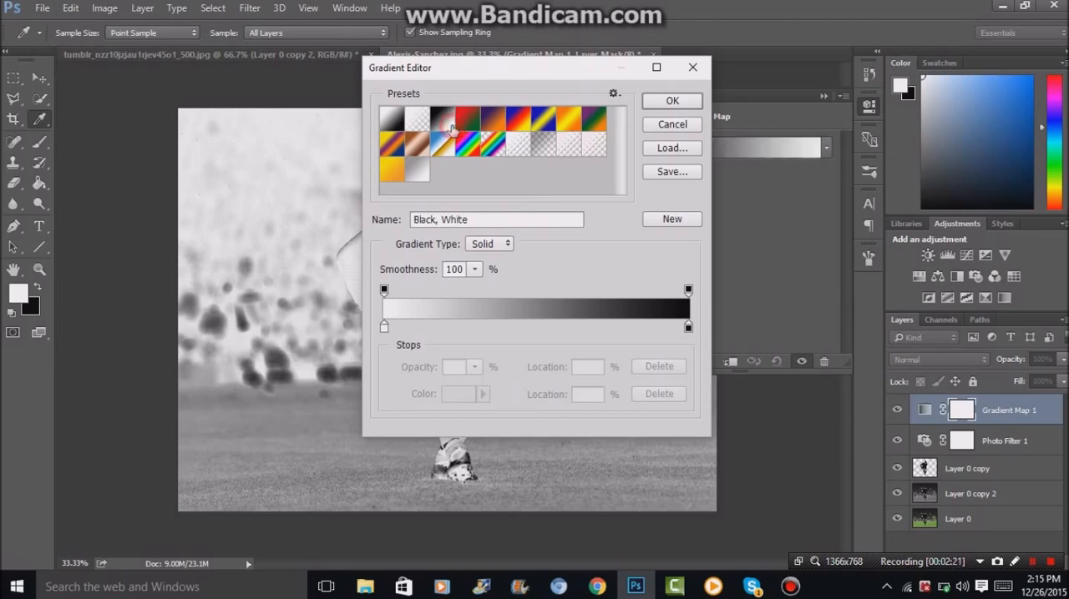
left_click(678, 104)
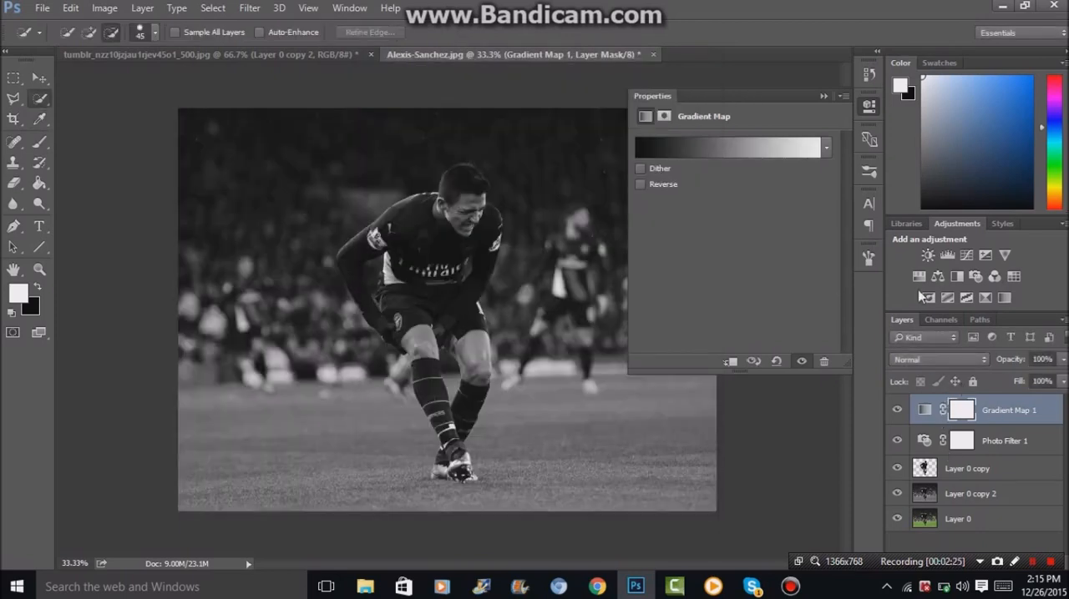
left_click(868, 107)
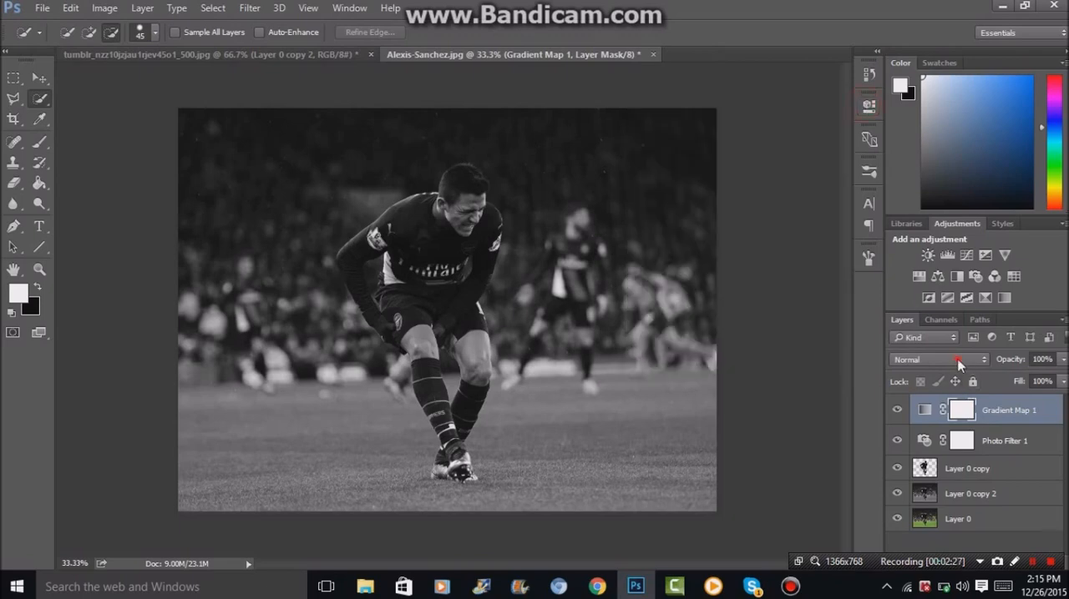
Try the Soft Light, Overlay and Color Dodge blend modes on the Gradient Map 1 layer and settle on Screen.
left_click(960, 360)
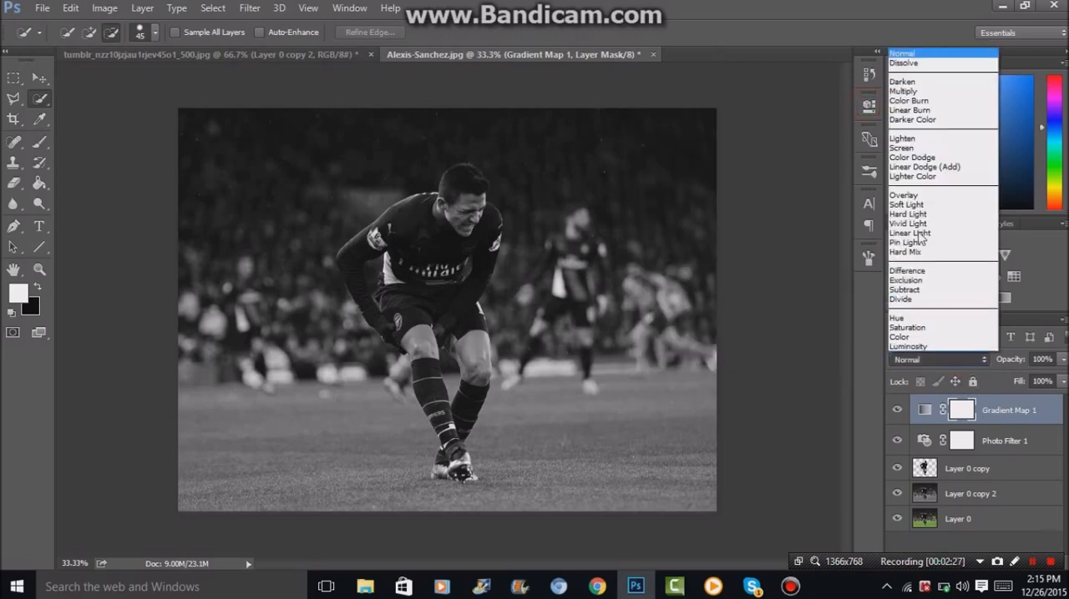
left_click(908, 148)
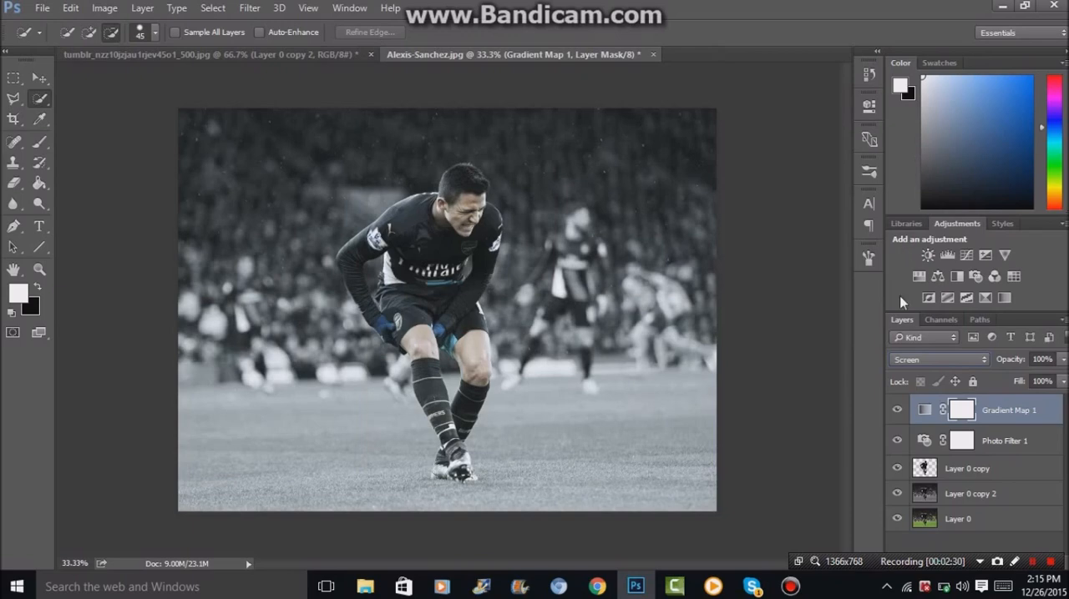
left_click(922, 360)
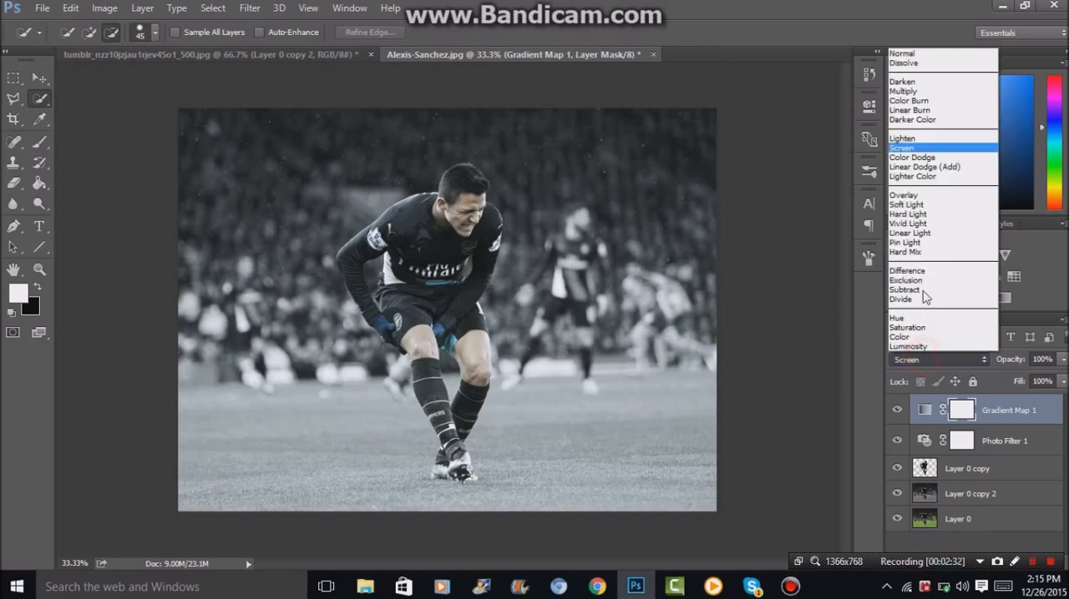
left_click(911, 205)
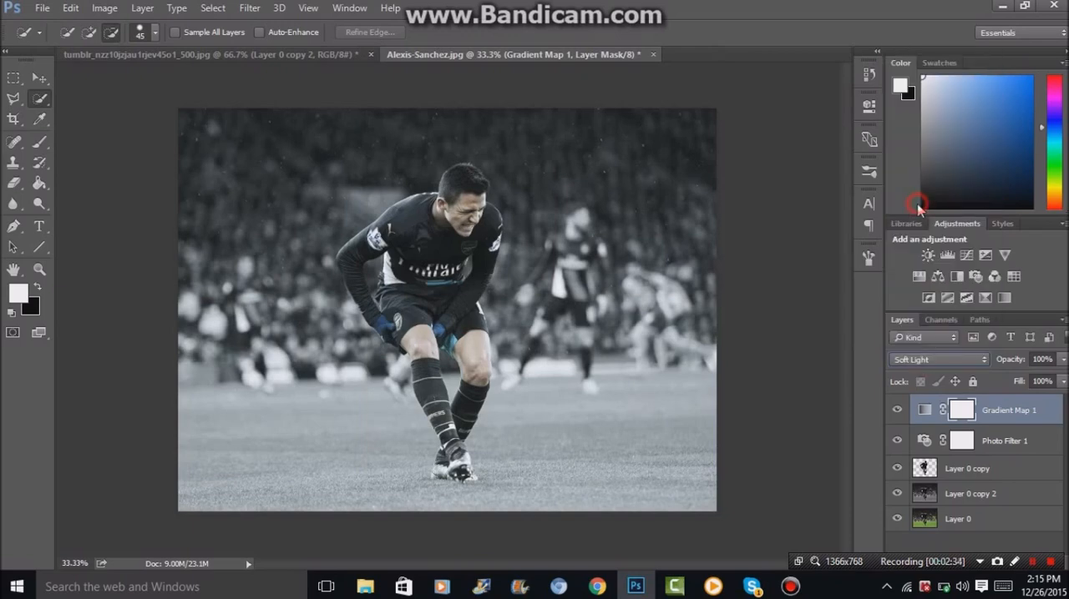
left_click(960, 359)
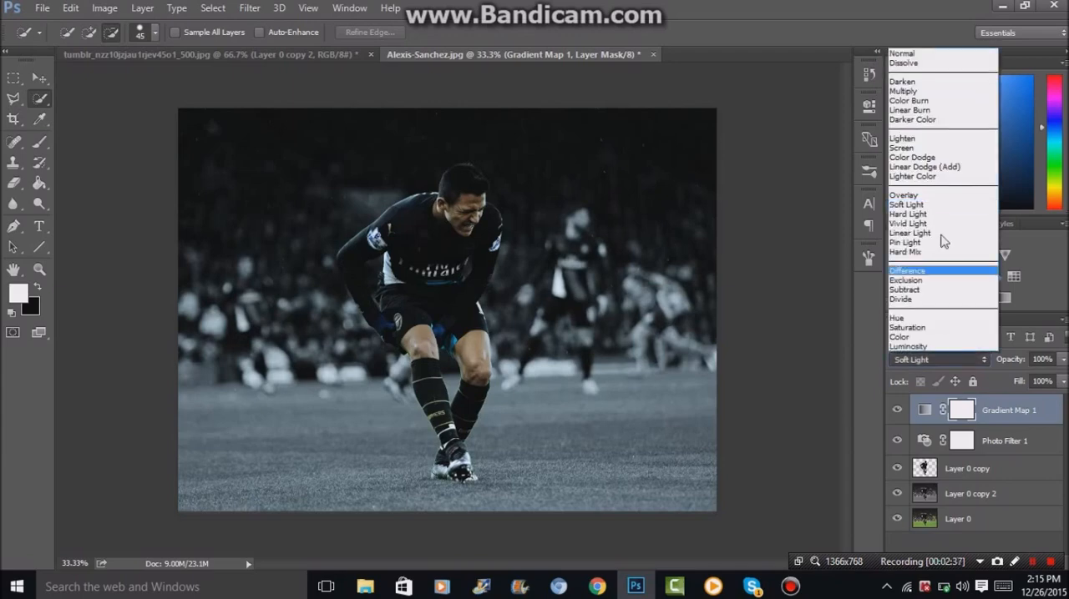
left_click(924, 199)
key("Up")
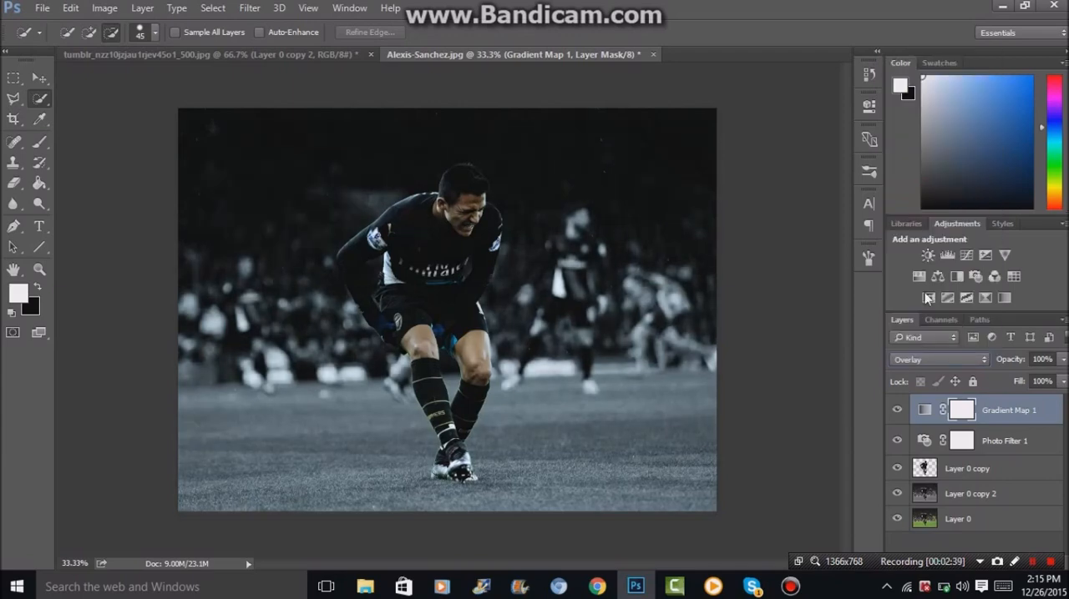
left_click(942, 359)
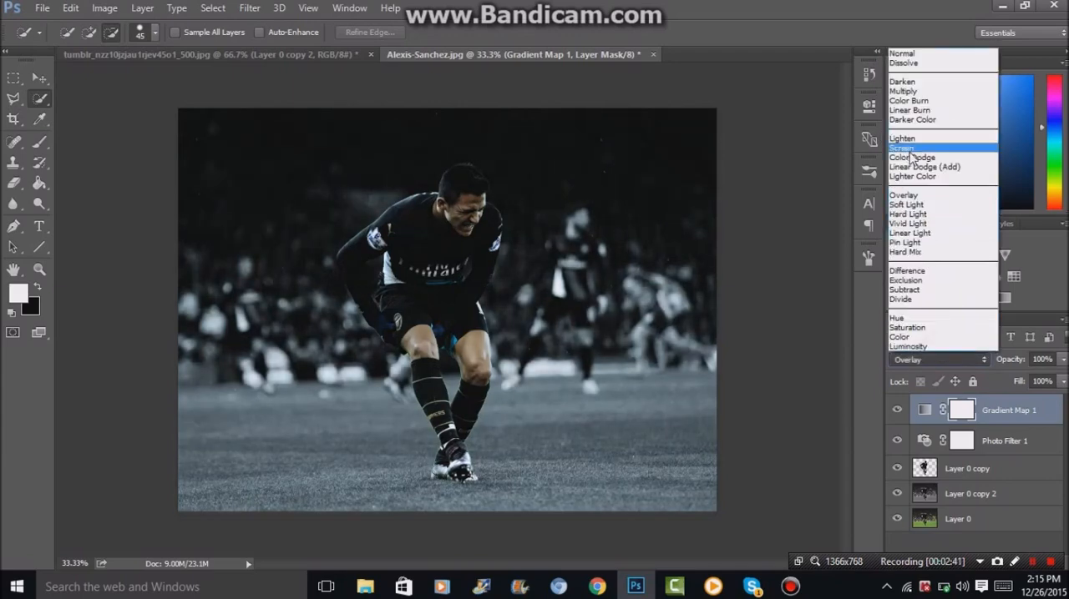
left_click(914, 154)
left_click(956, 359)
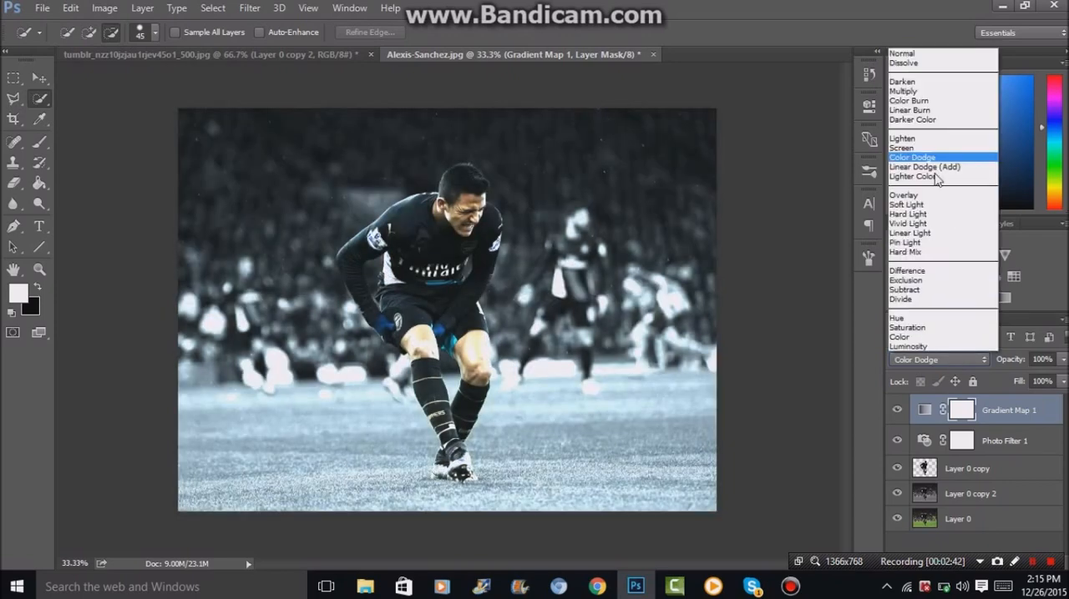
left_click(923, 148)
key("ctrl+z")
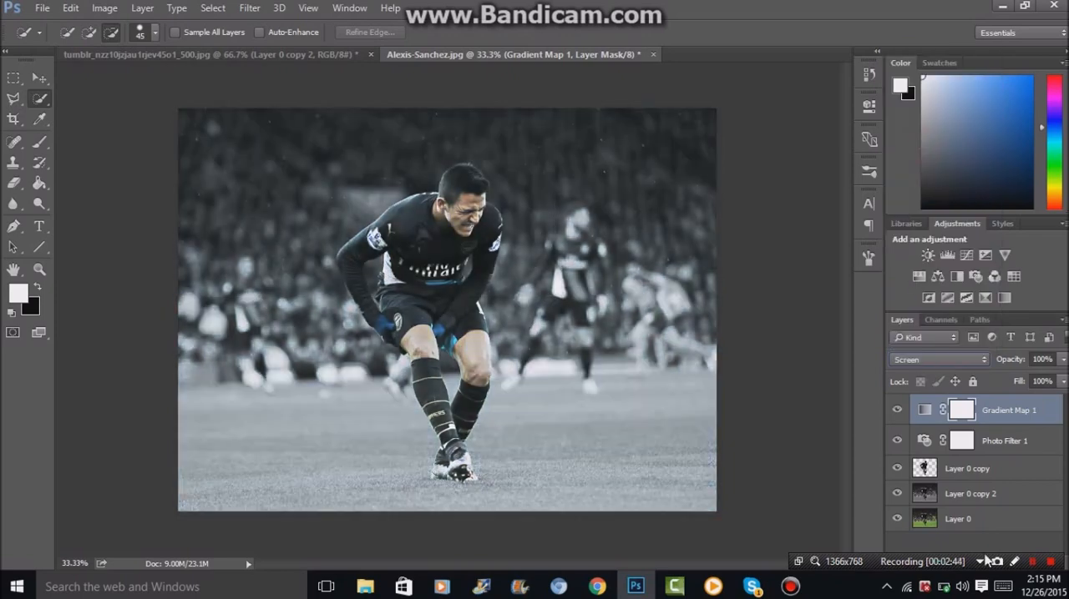
Try placing the full-colour Layer 0 above the desaturated Layer 0 copy 2, and return it to the bottom of the stack.
left_click(971, 496)
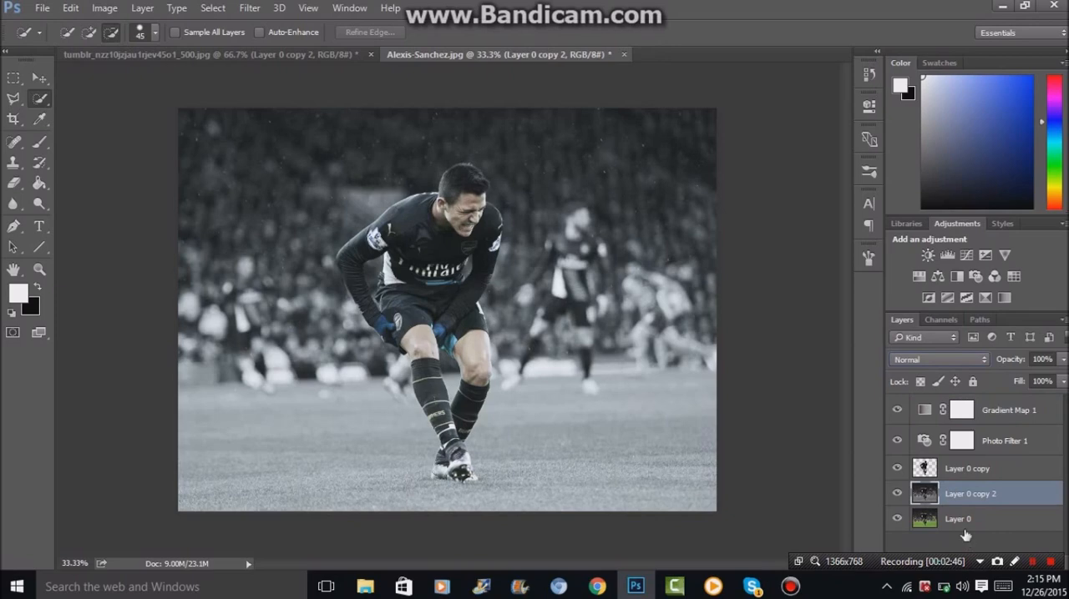
left_click(965, 529)
left_click_drag(965, 531, 968, 491)
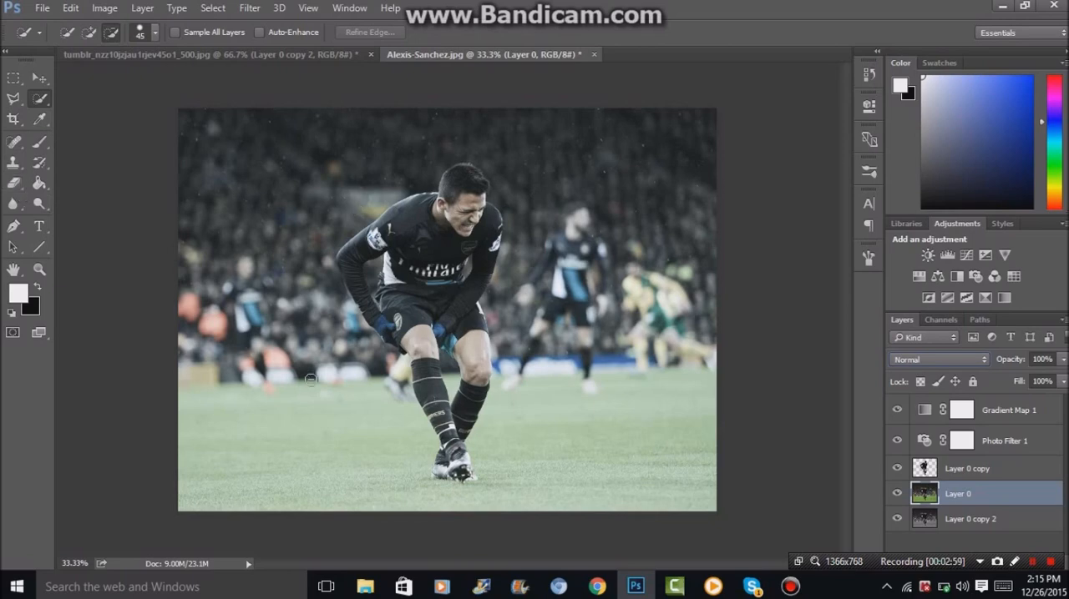
left_click(13, 183)
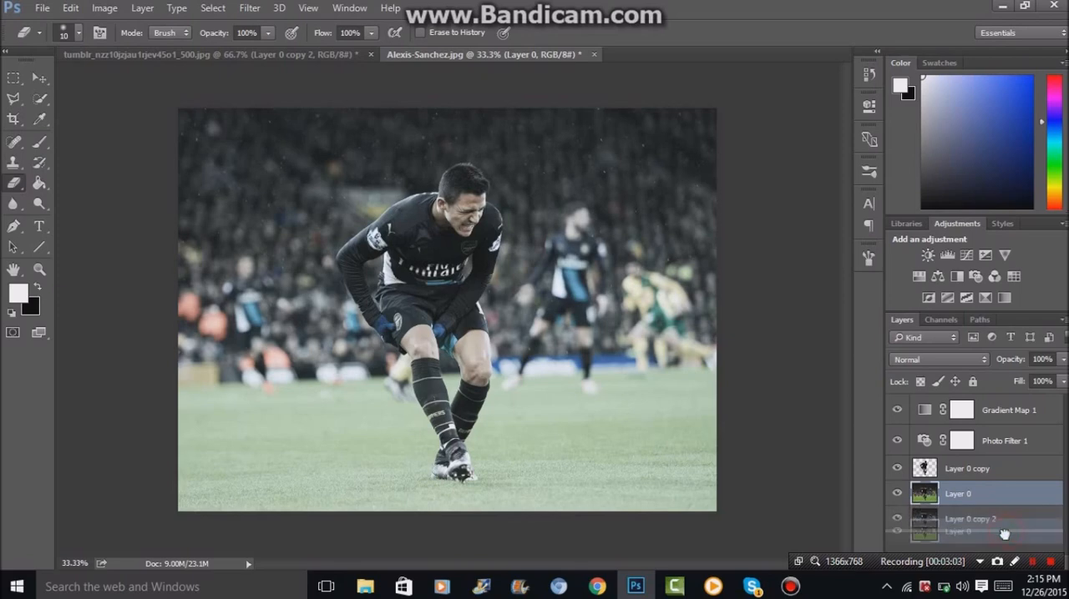
left_click_drag(1018, 493, 1021, 526)
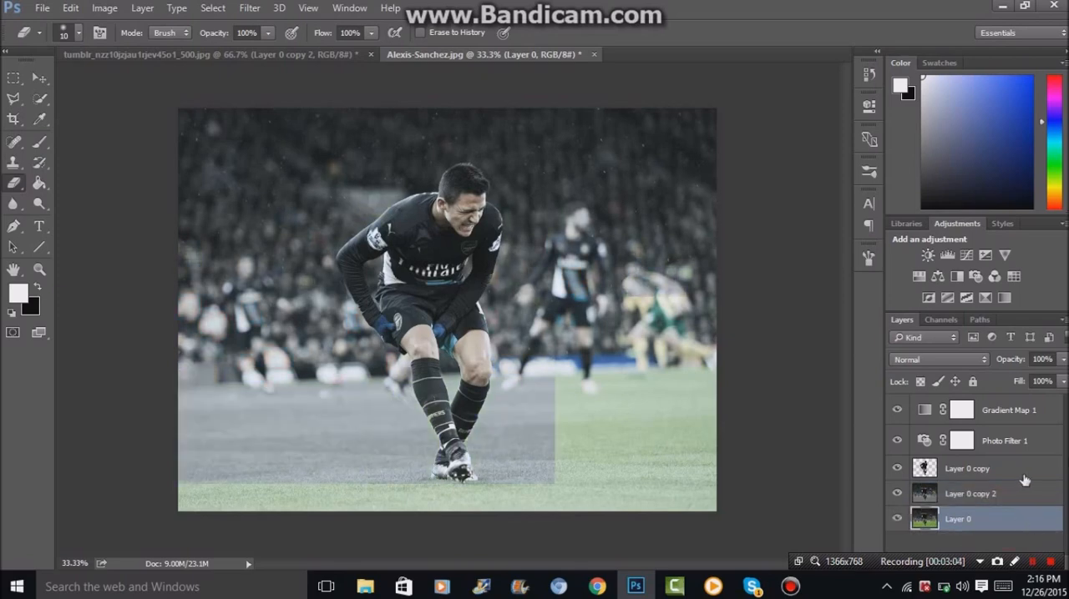
Add a new blank layer above the Gradient Map 1 layer.
left_click(1032, 416)
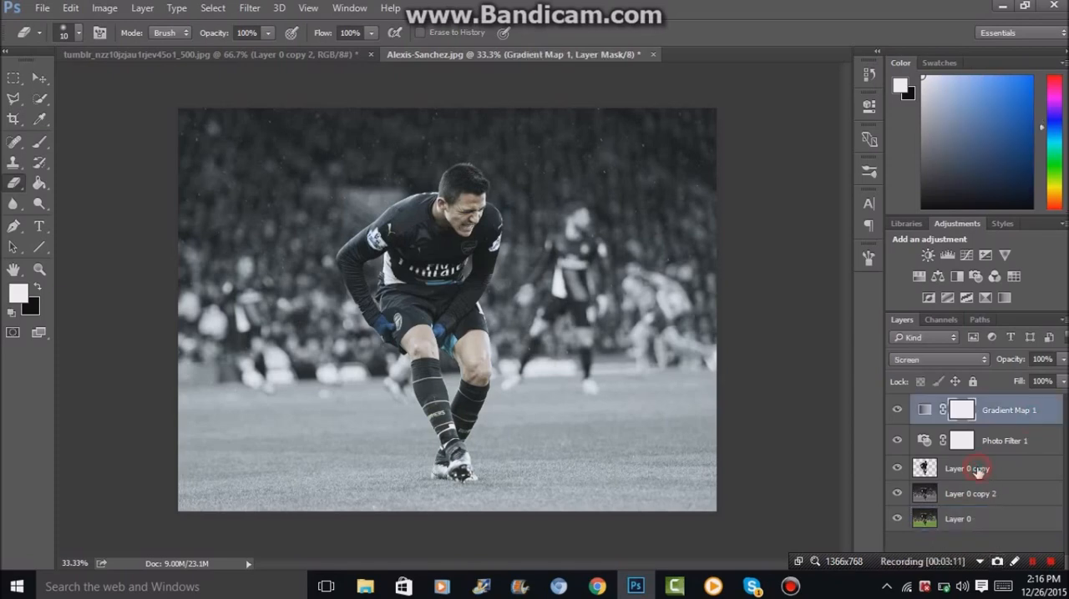
left_click(978, 470)
left_click(1025, 413)
left_click_drag(949, 564, 761, 538)
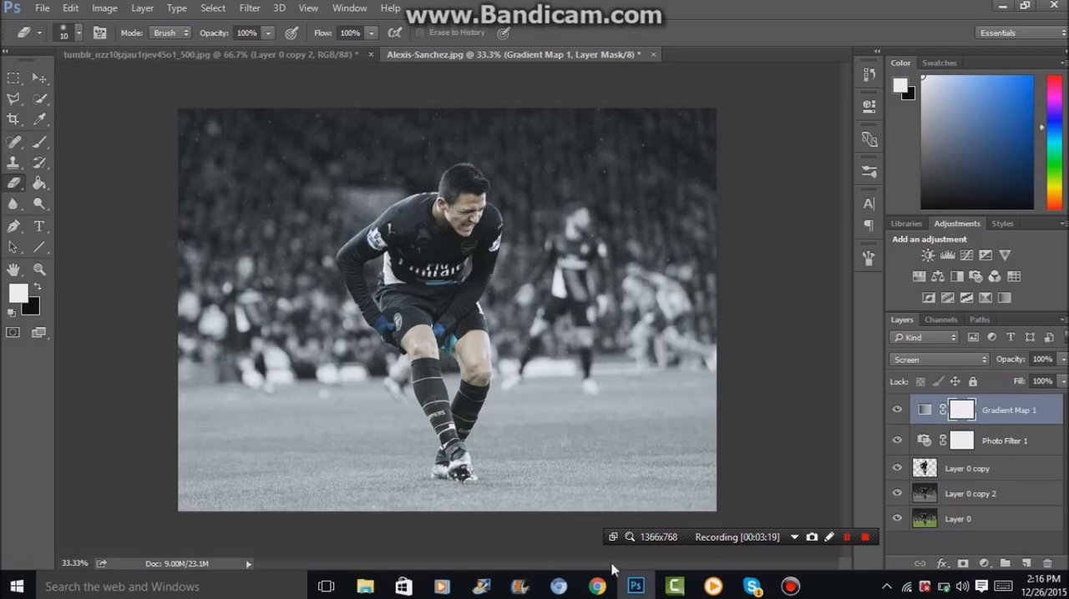
left_click_drag(719, 544, 678, 598)
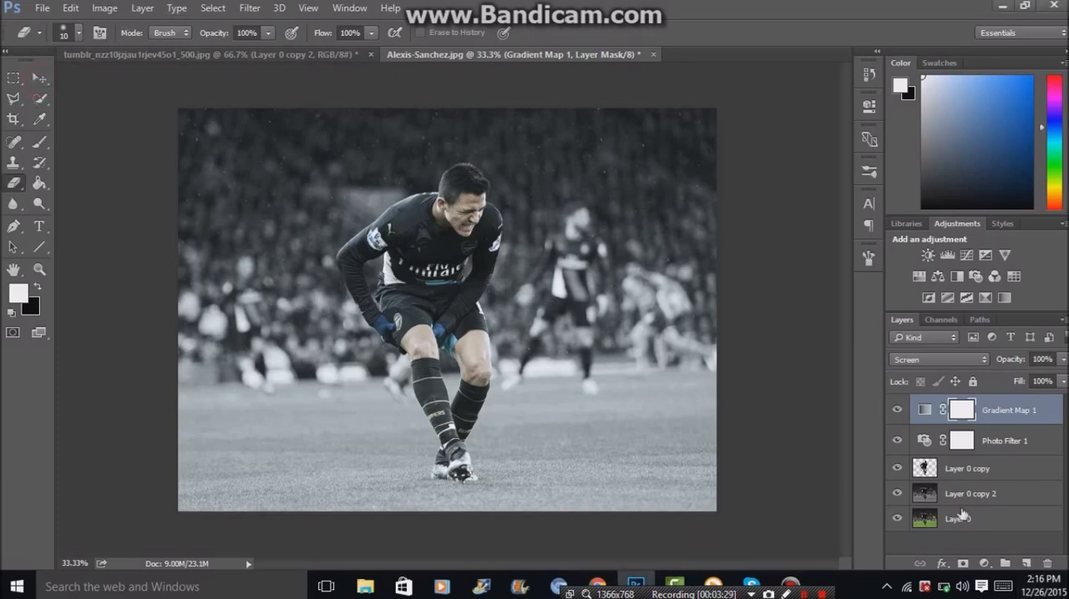
left_click(39, 77)
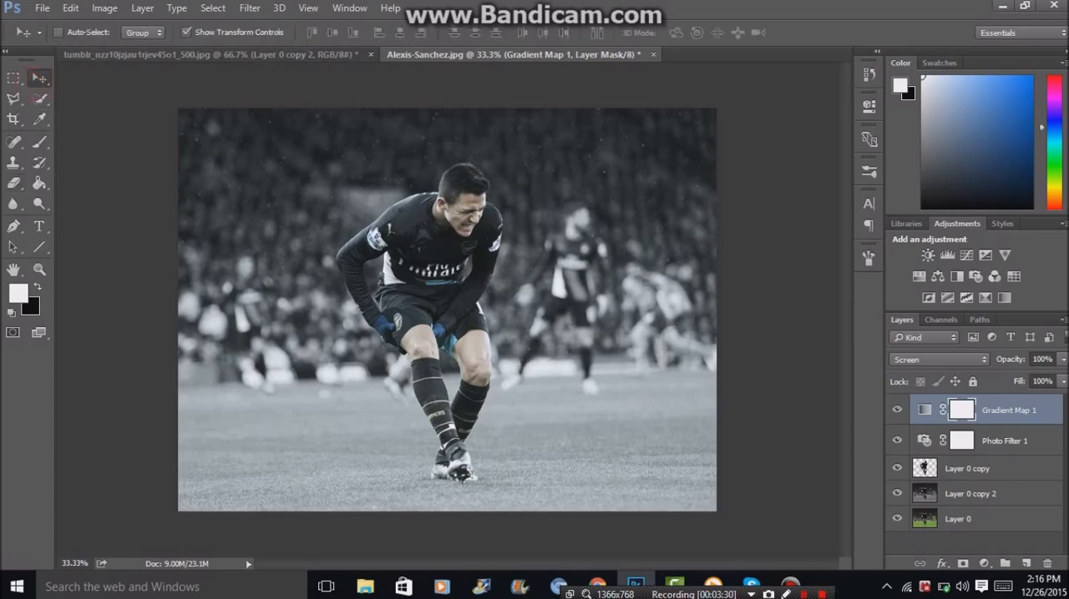
left_click(1025, 564)
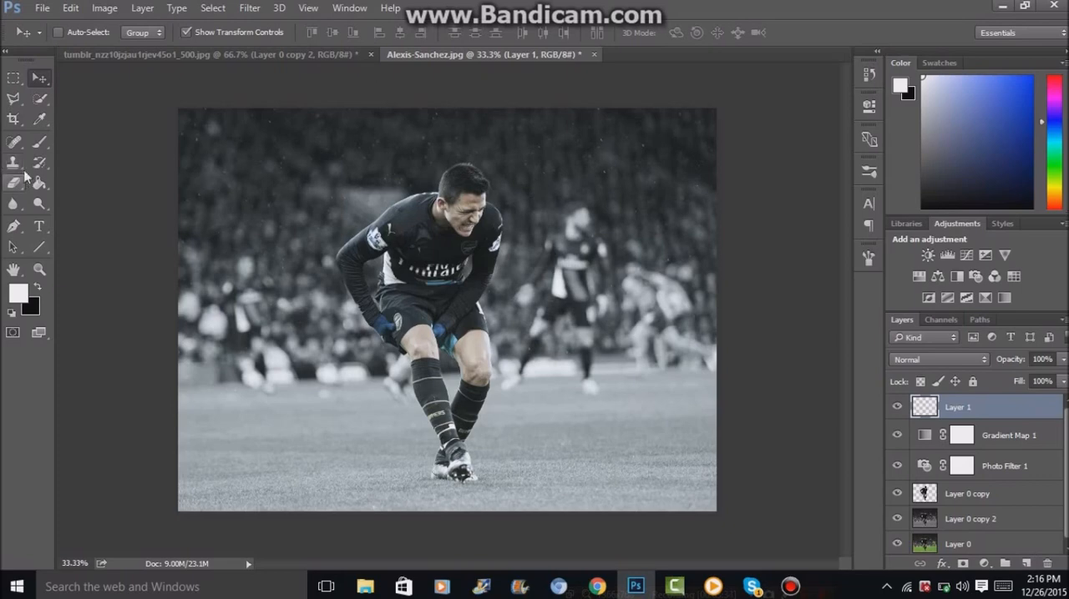
Choose a soft round brush with 0% hardness for the new layer and enlarge it to 1500 px.
left_click(39, 142)
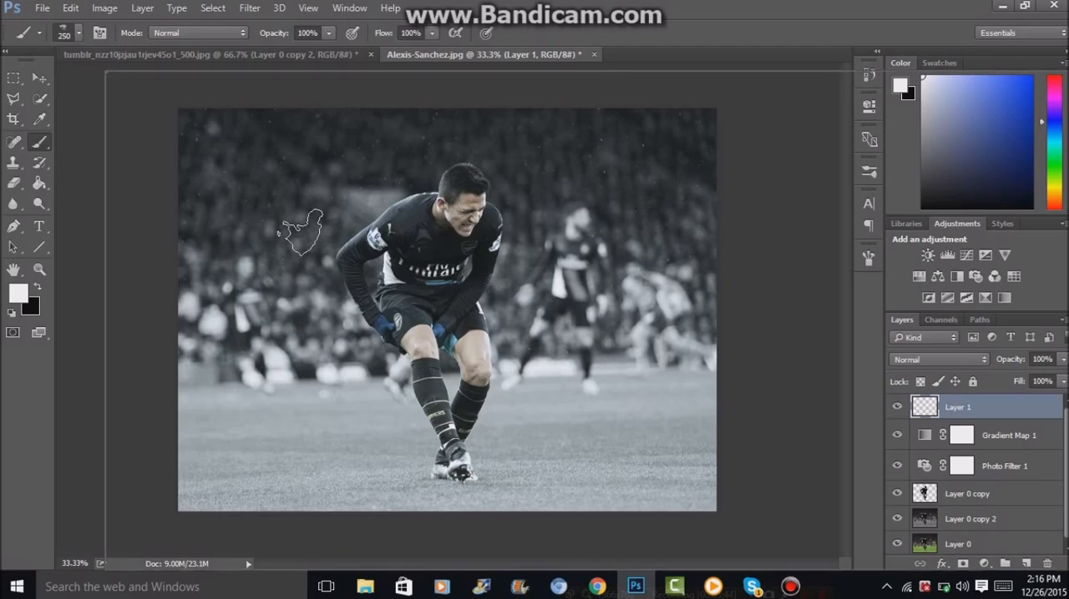
right_click(300, 232)
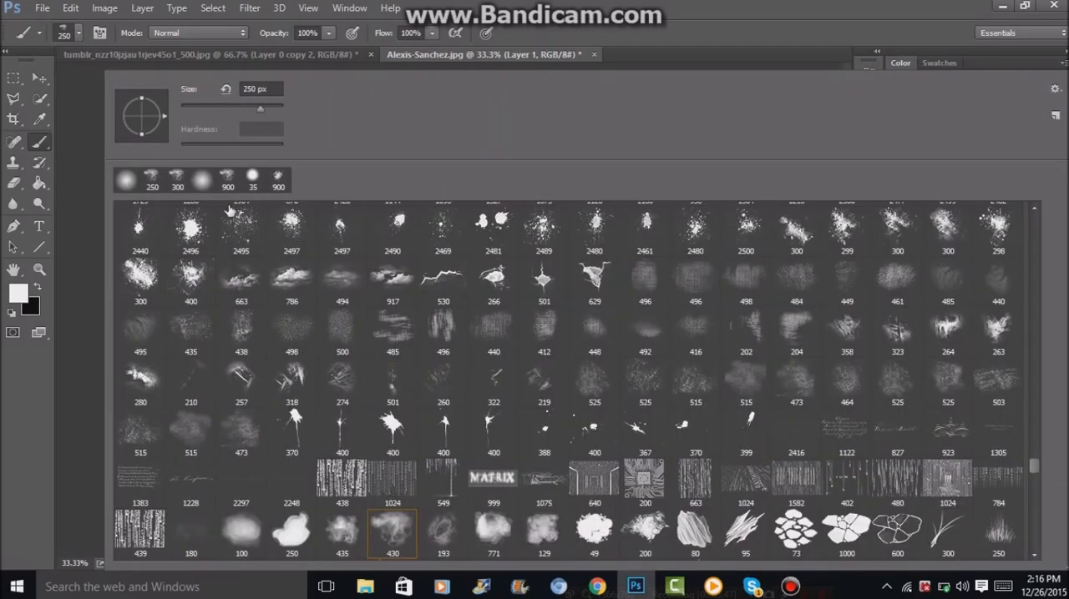
left_click(126, 179)
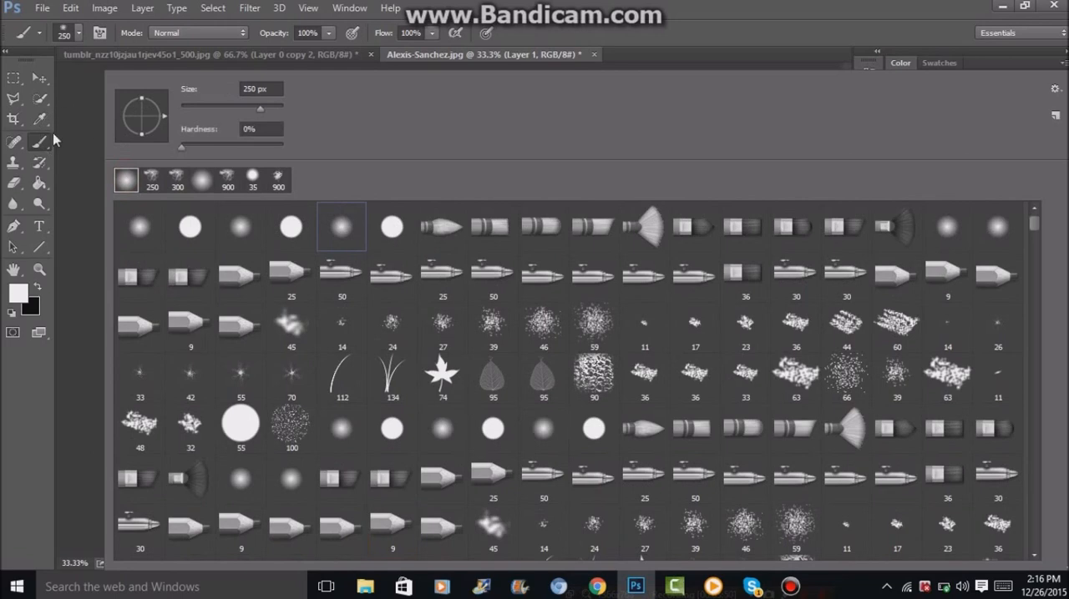
left_click(46, 144)
key("bracketright")
key("bracketright")
key("bracketright")
key("bracketright")
key("bracketright")
key("bracketright")
key("bracketright")
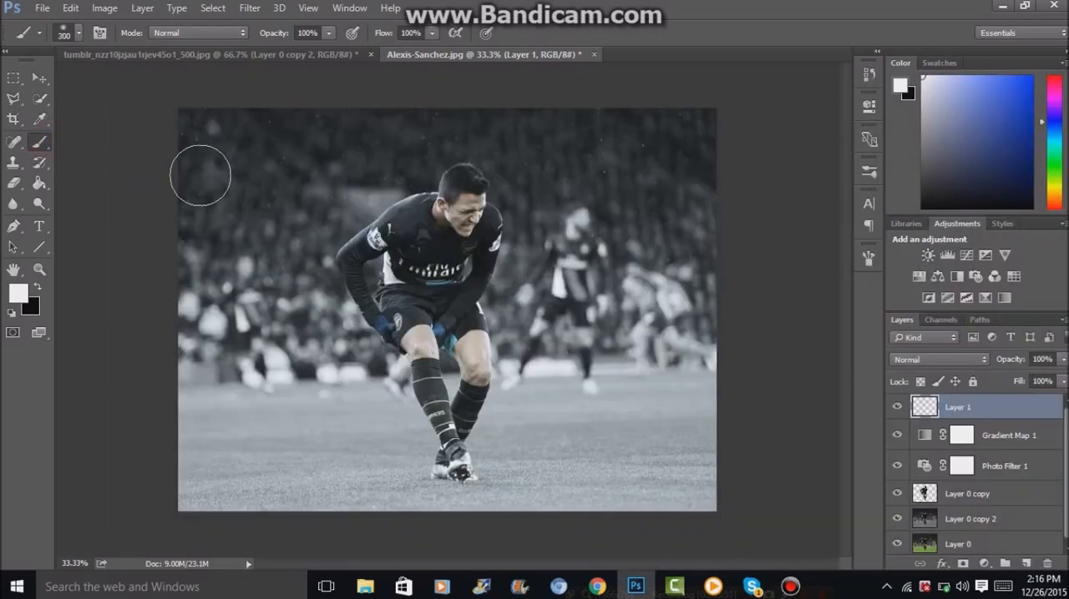
key("ctrl+minus")
key("ctrl+minus")
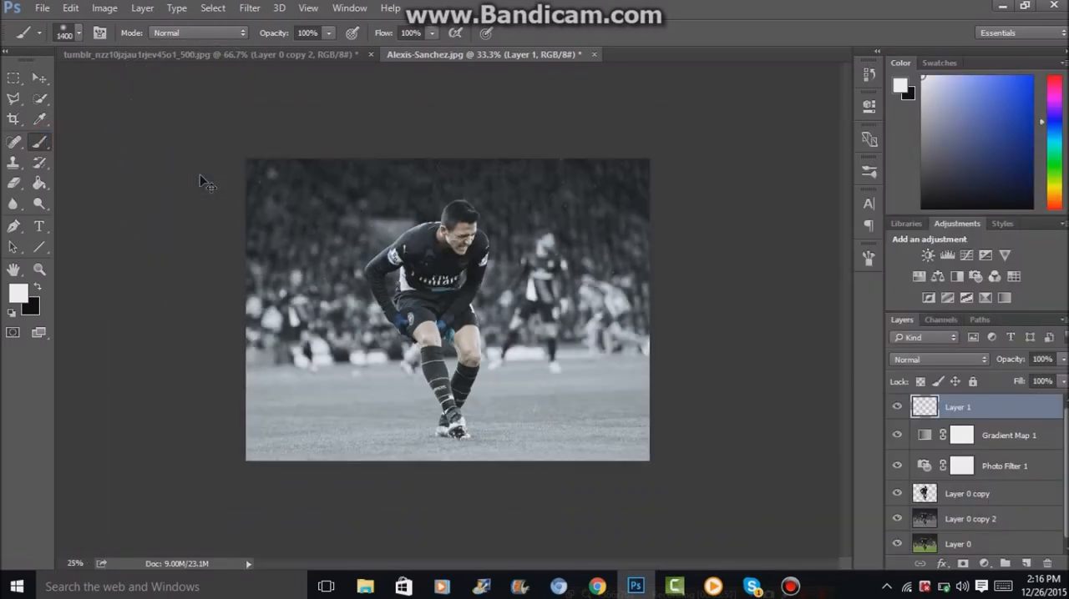
key("bracketright")
key("bracketright")
key("bracketright")
key("bracketright")
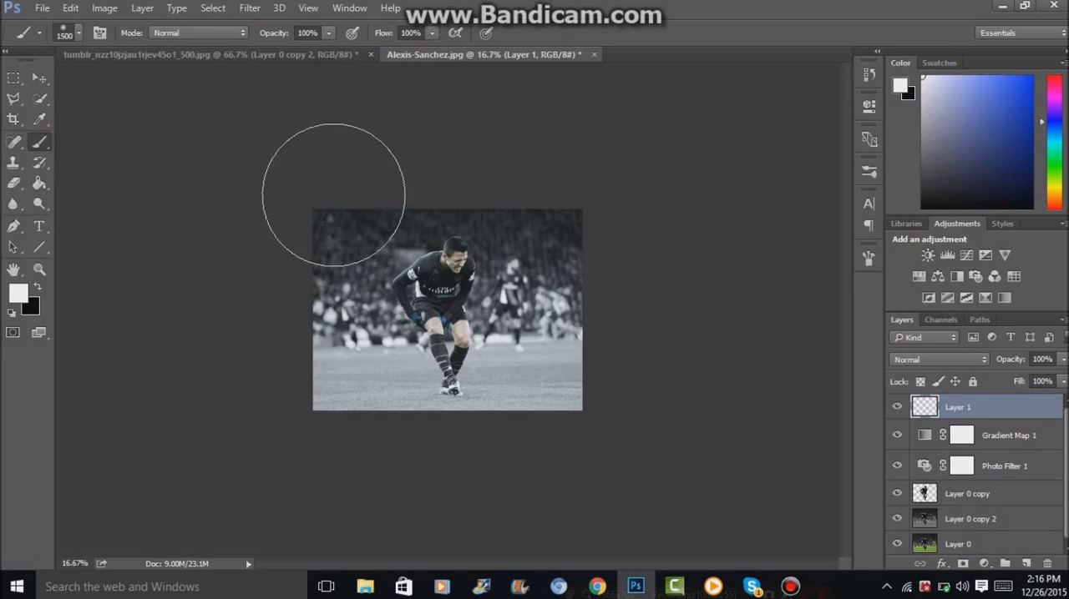
key("bracketright")
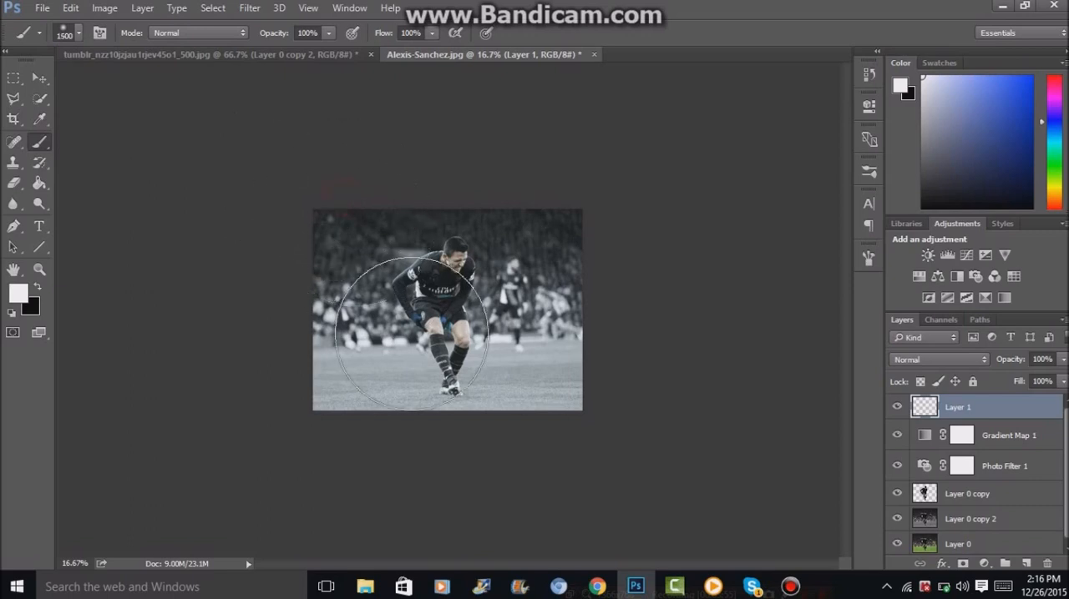
Paint a soft white glow over the photo's upper-left corner on Layer 1, reducing the brush to 1400 px for the further dabs.
left_click_drag(321, 210, 318, 240)
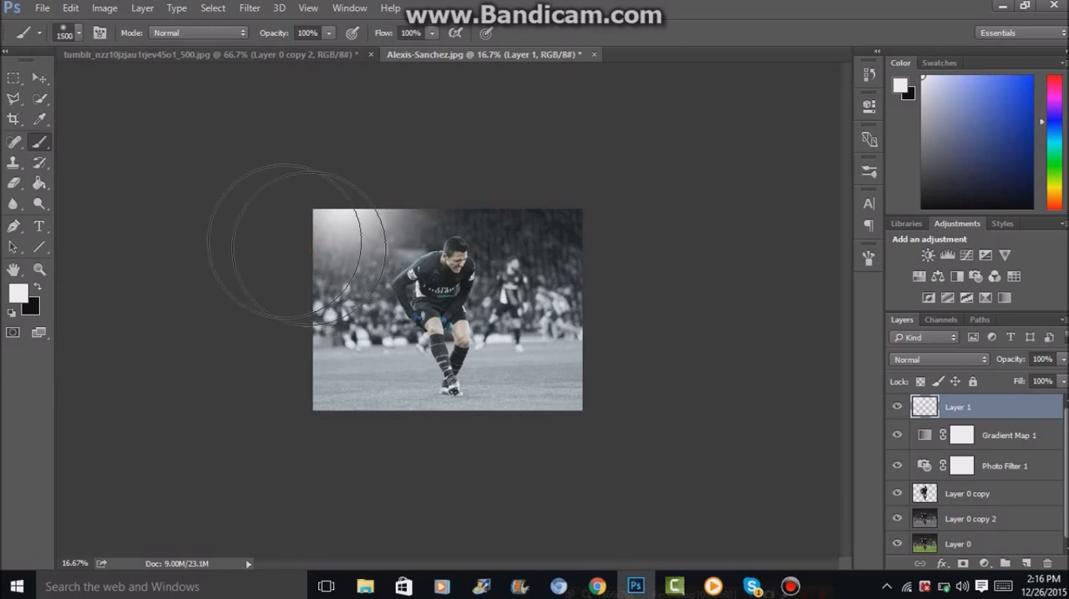
left_click(333, 222)
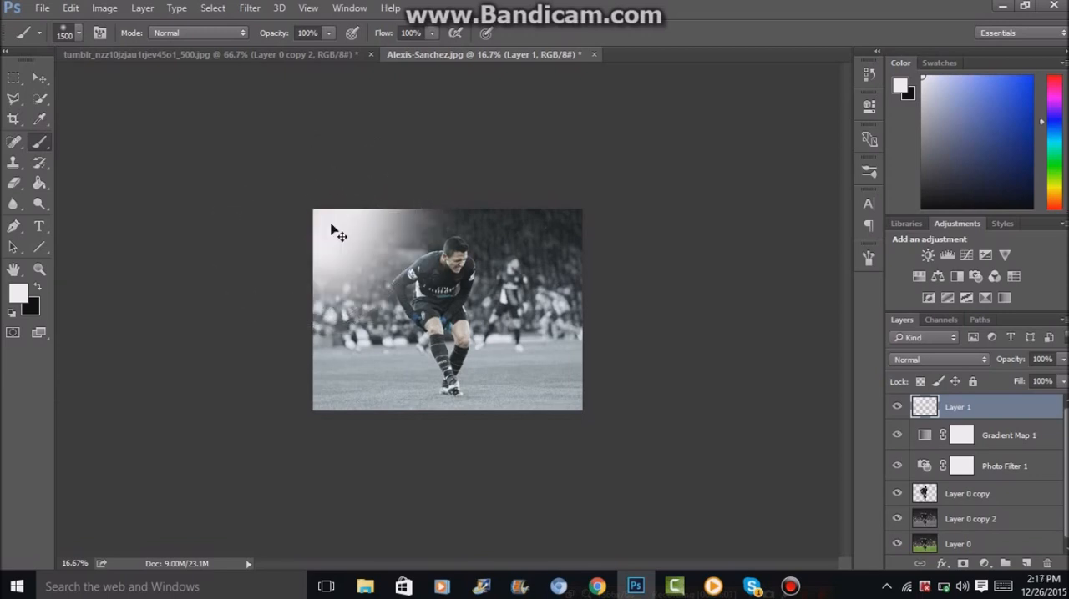
key("ctrl+plus")
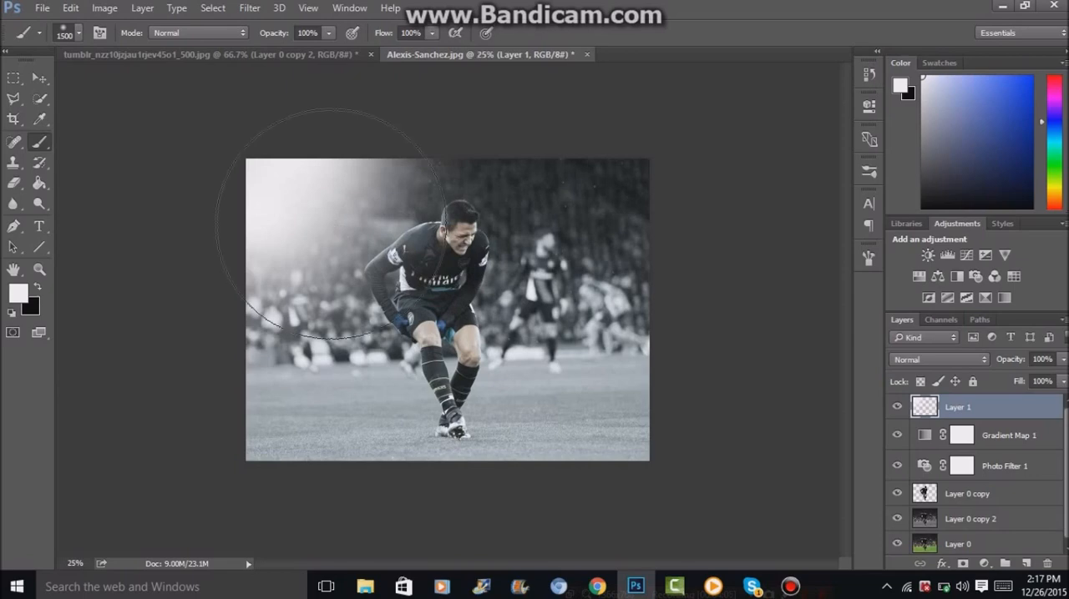
key("ctrl+plus")
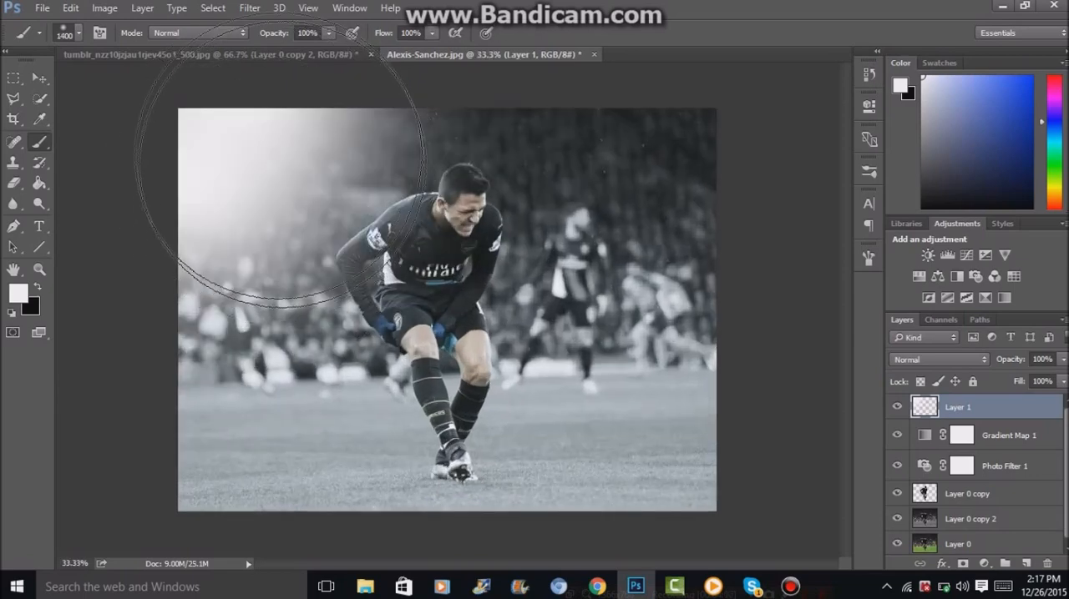
left_click(317, 95)
left_click(209, 167)
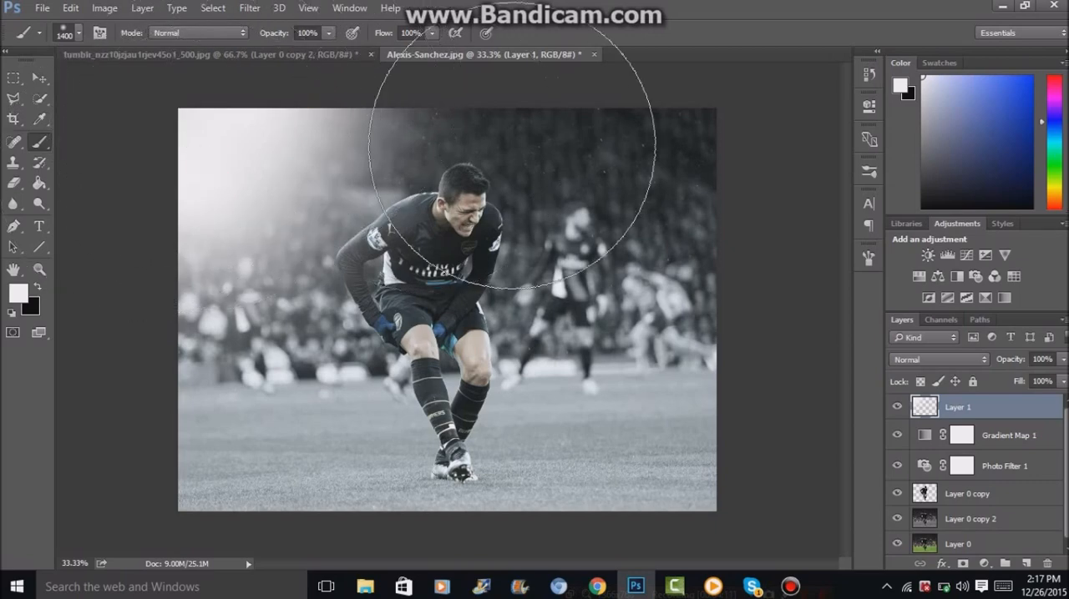
left_click(220, 181)
left_click(304, 125)
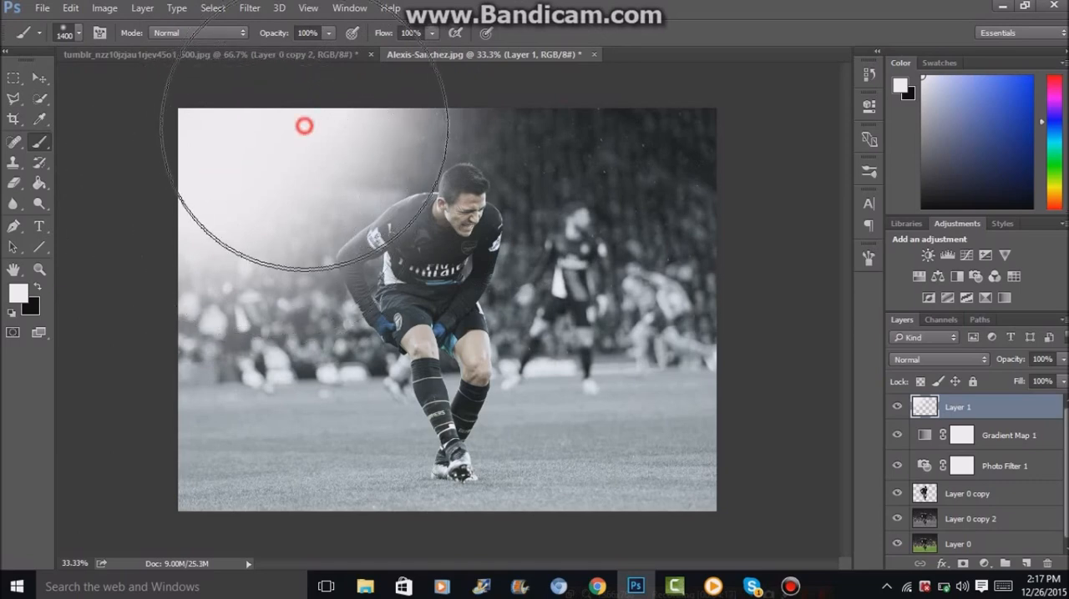
left_click(243, 212)
left_click(243, 268)
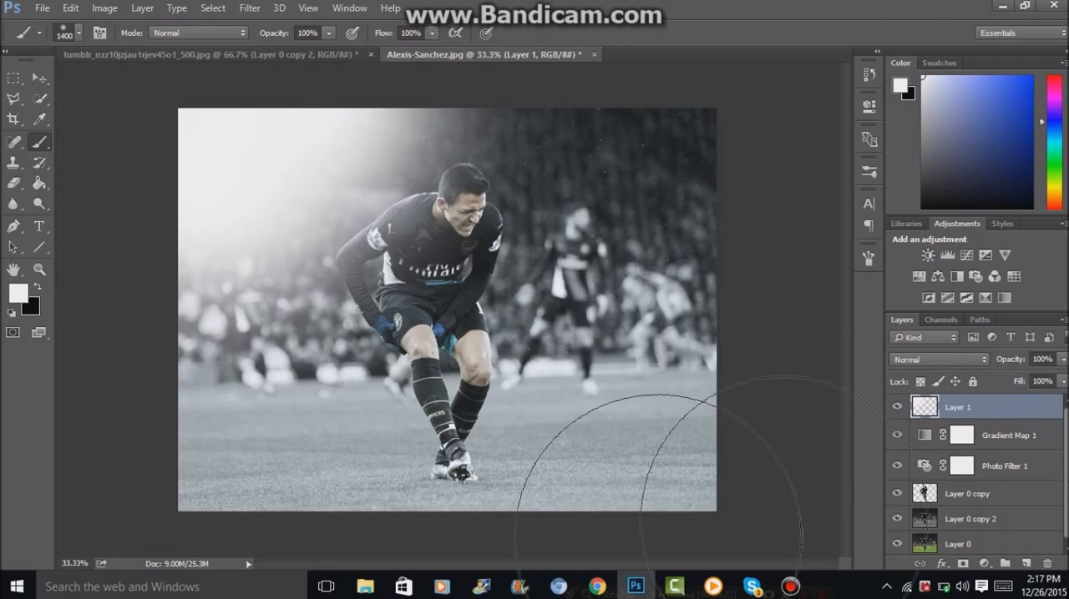
Extend the white glow towards the player's shoulder, step back the last strokes and add a dab at the photo's left edge.
left_click_drag(326, 161, 265, 260)
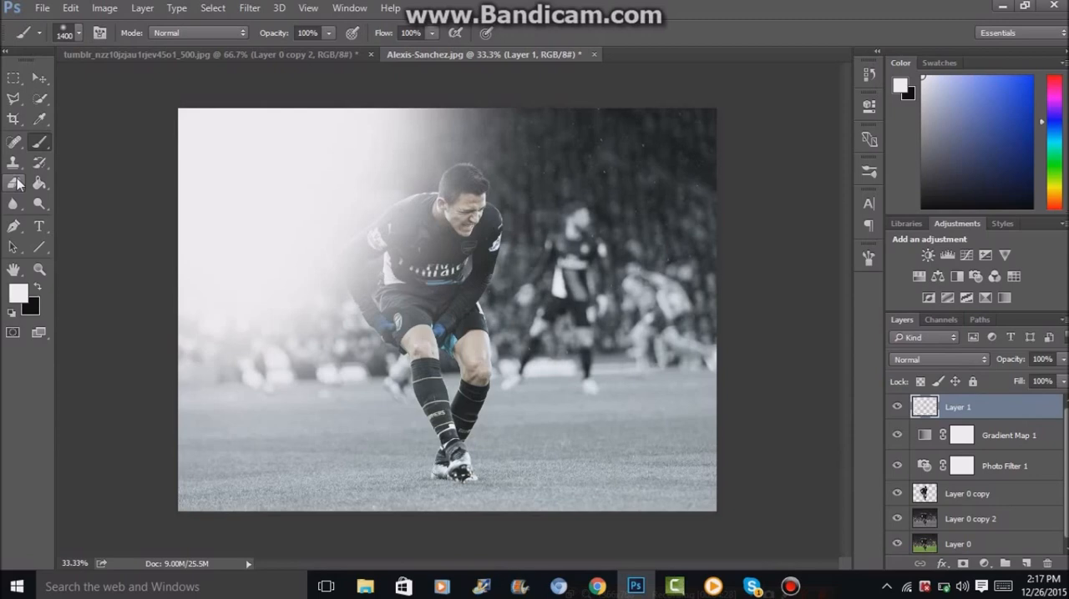
key("ctrl+alt+z")
key("ctrl+alt+z")
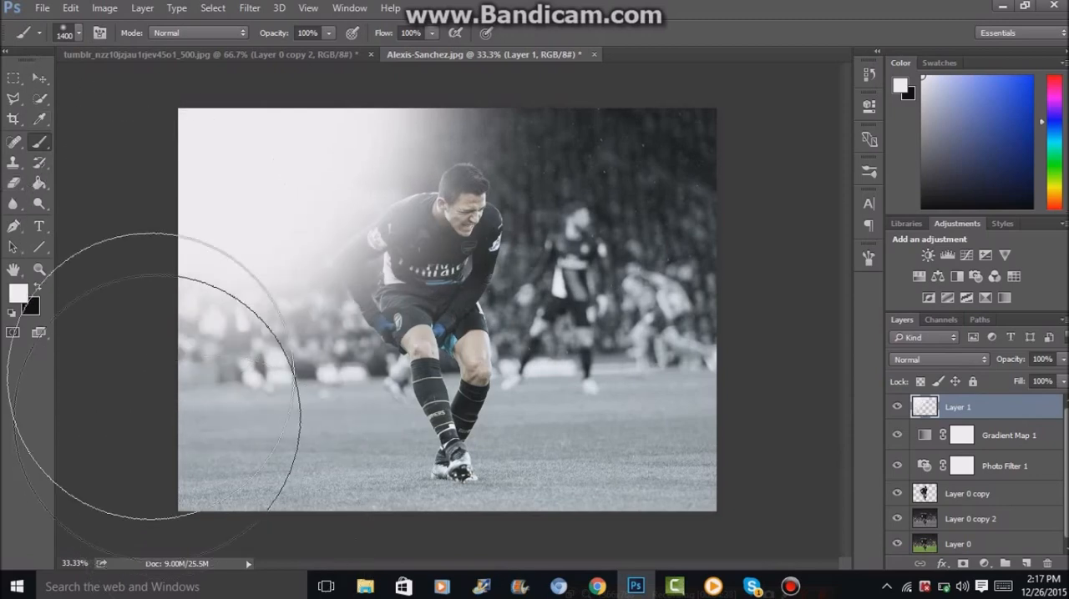
left_click(187, 248)
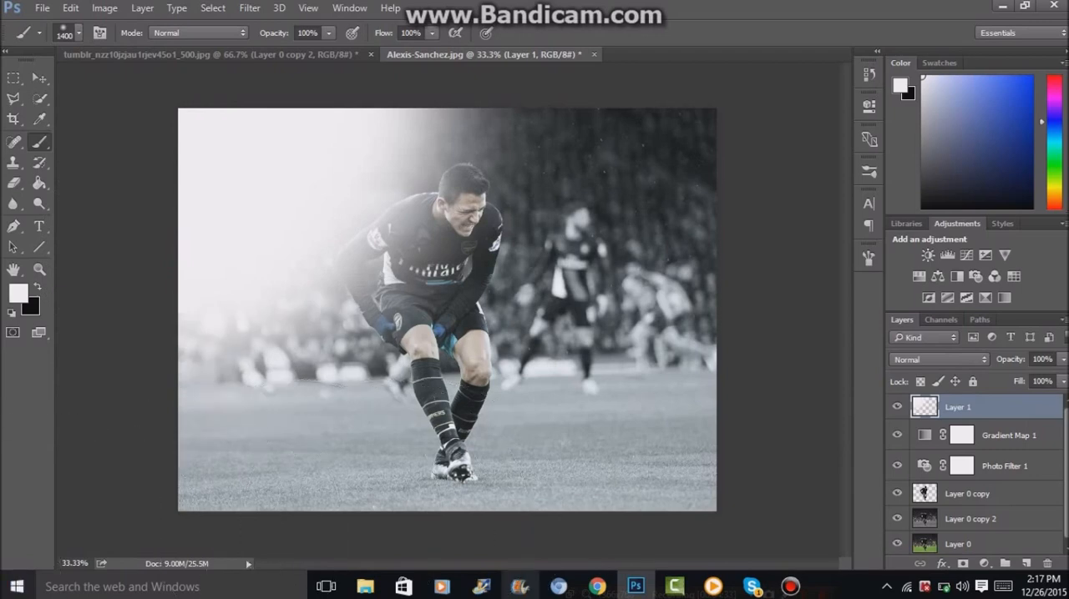
left_click(1015, 467)
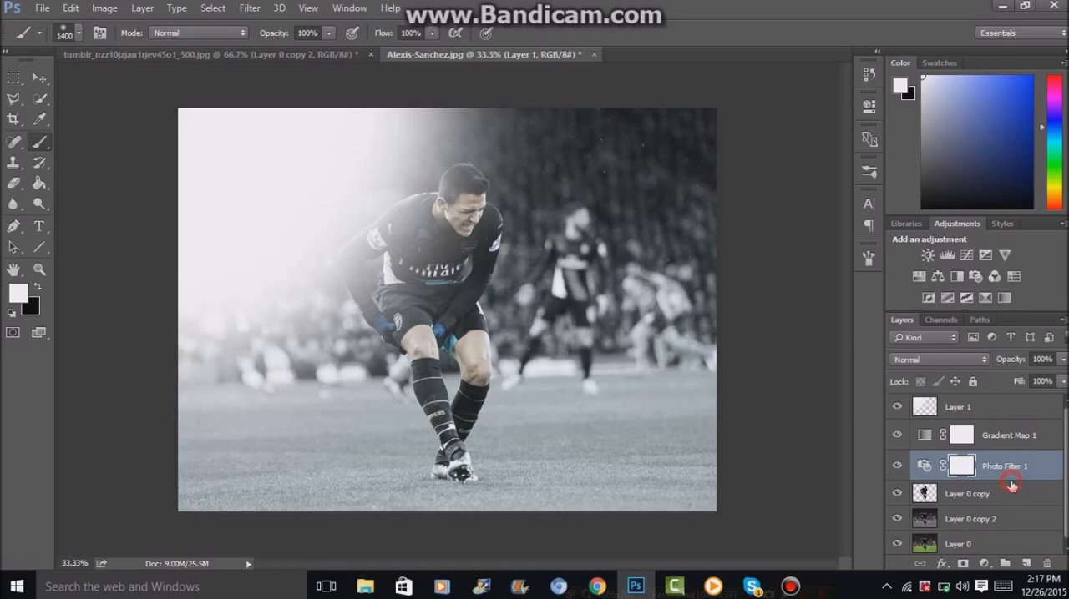
key("h")
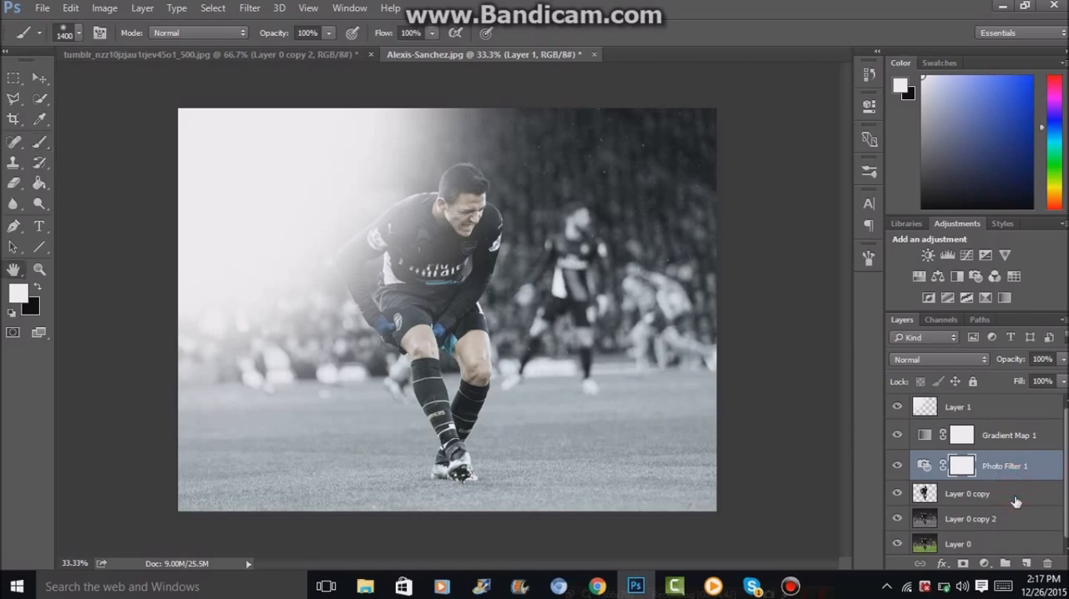
double_click(1014, 498)
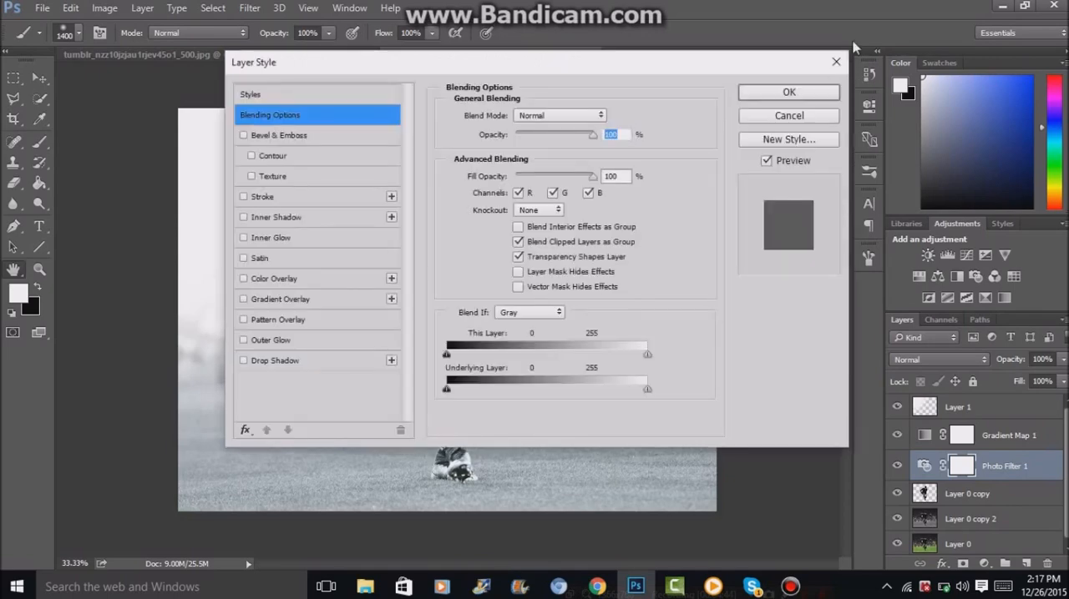
left_click(837, 63)
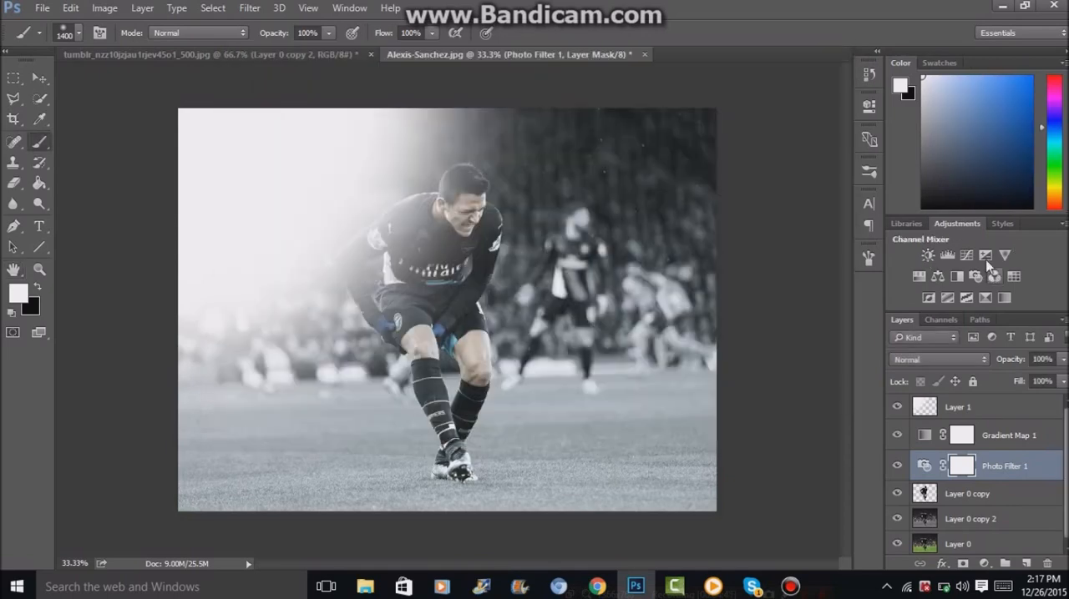
Add an Exposure adjustment layer between Photo Filter 1 and Layer 0 copy, with Exposure set to -1.65.
left_click(986, 260)
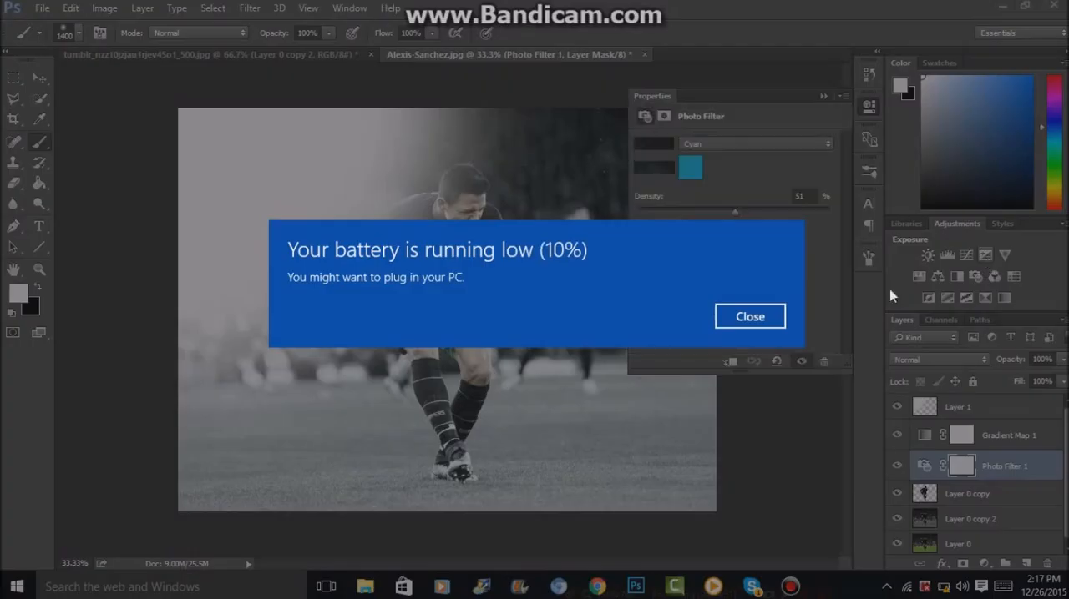
left_click(743, 317)
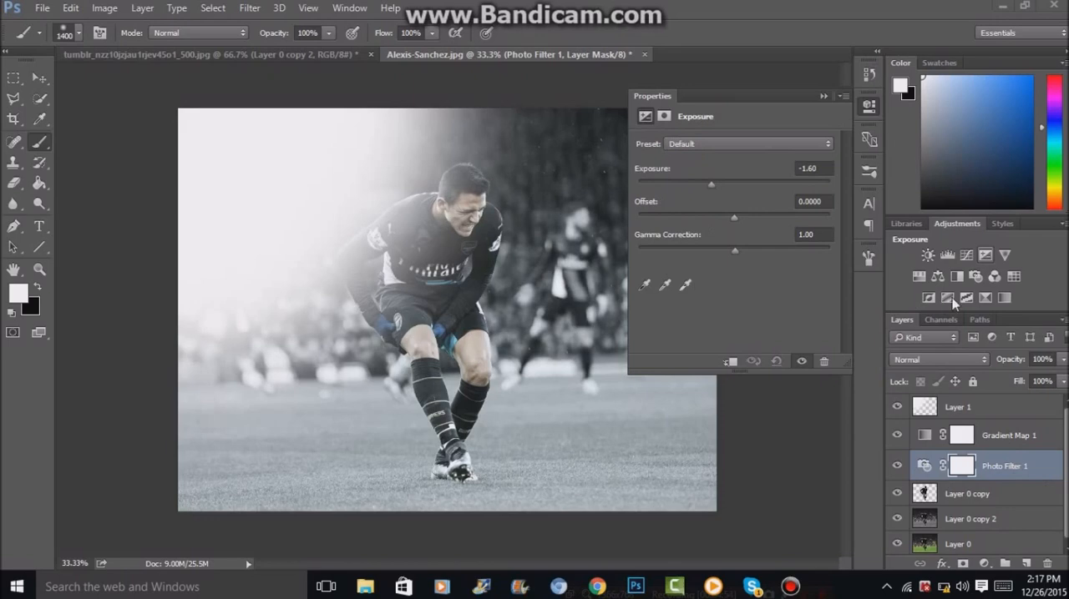
left_click_drag(1044, 461, 1046, 501)
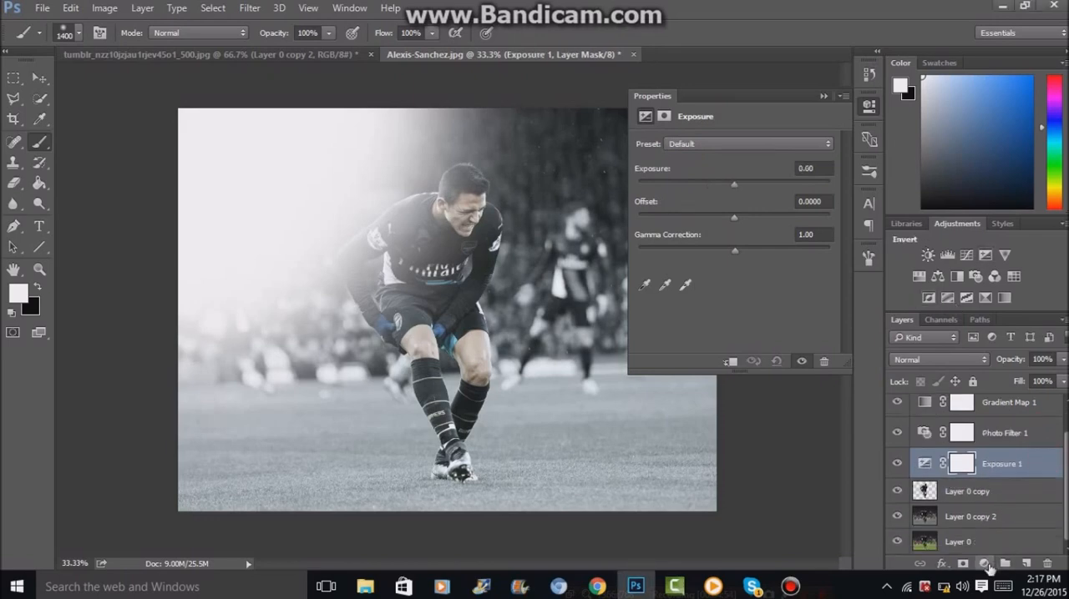
left_click_drag(735, 187, 720, 190)
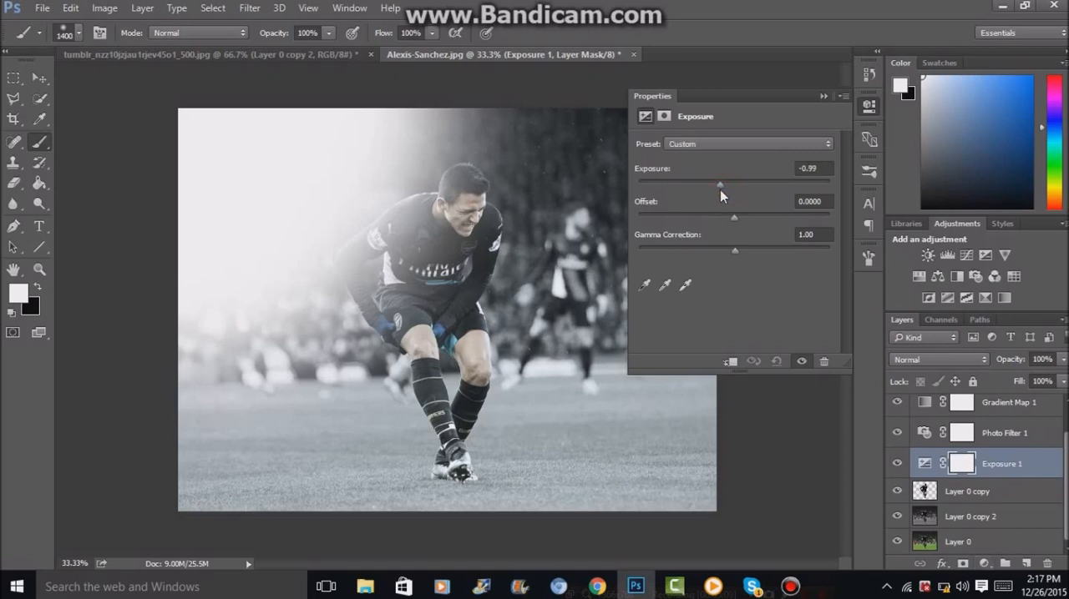
left_click_drag(719, 189, 712, 193)
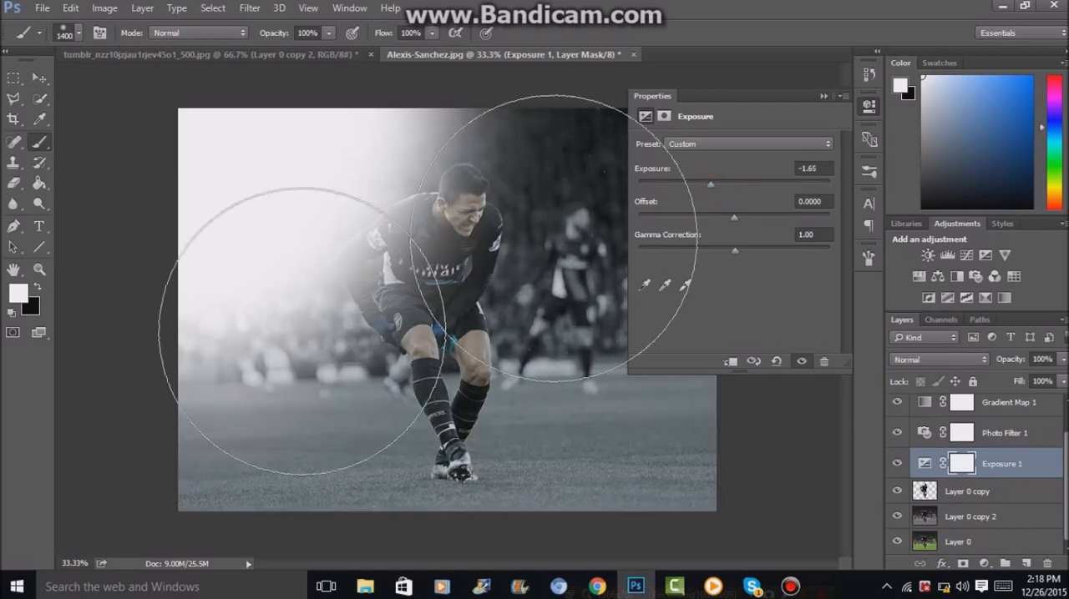
Erase the Exposure 1 mask over the player's shoulder, torso and upper legs with a 70 px eraser.
left_click(13, 183)
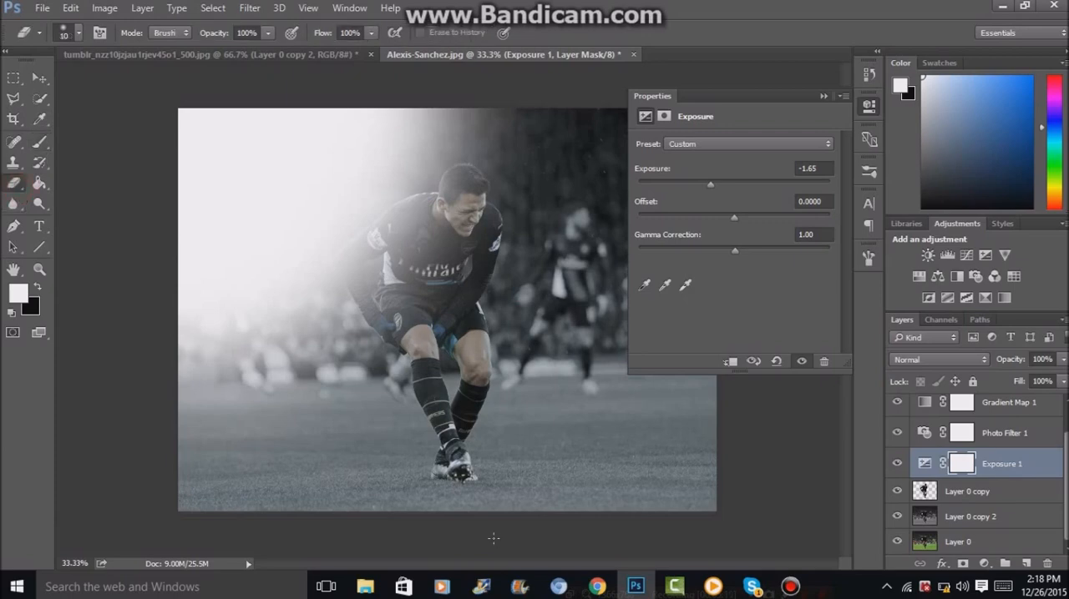
left_click(872, 108)
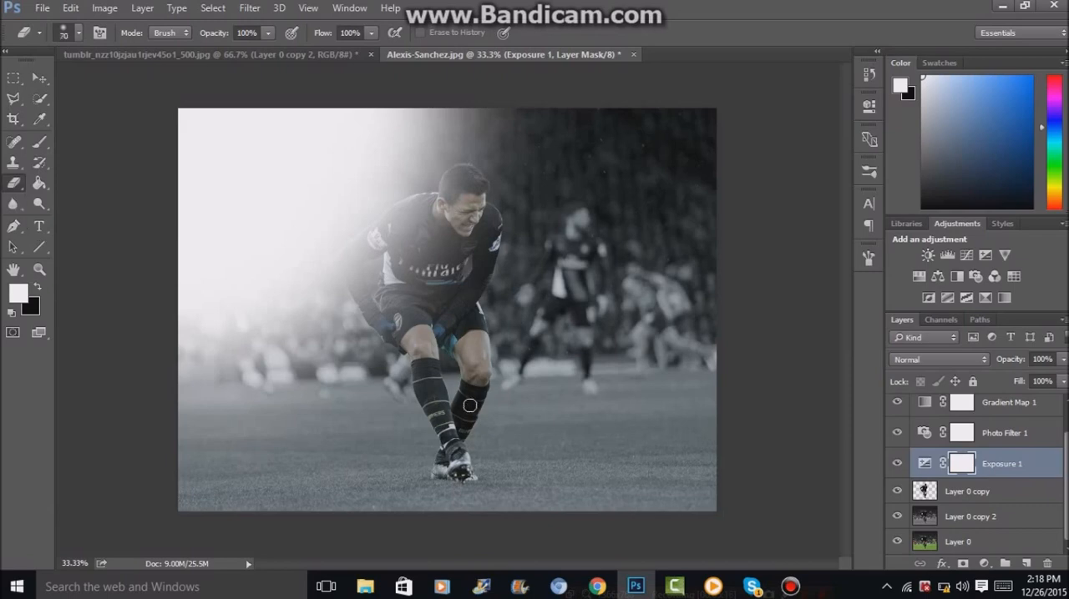
left_click_drag(415, 202, 387, 217)
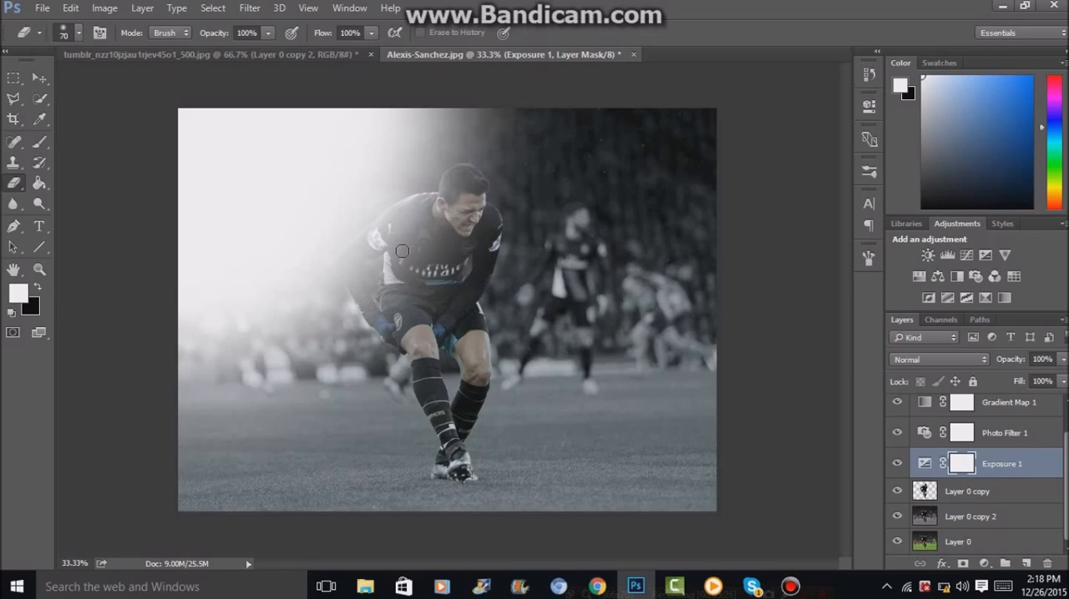
left_click_drag(415, 259, 435, 444)
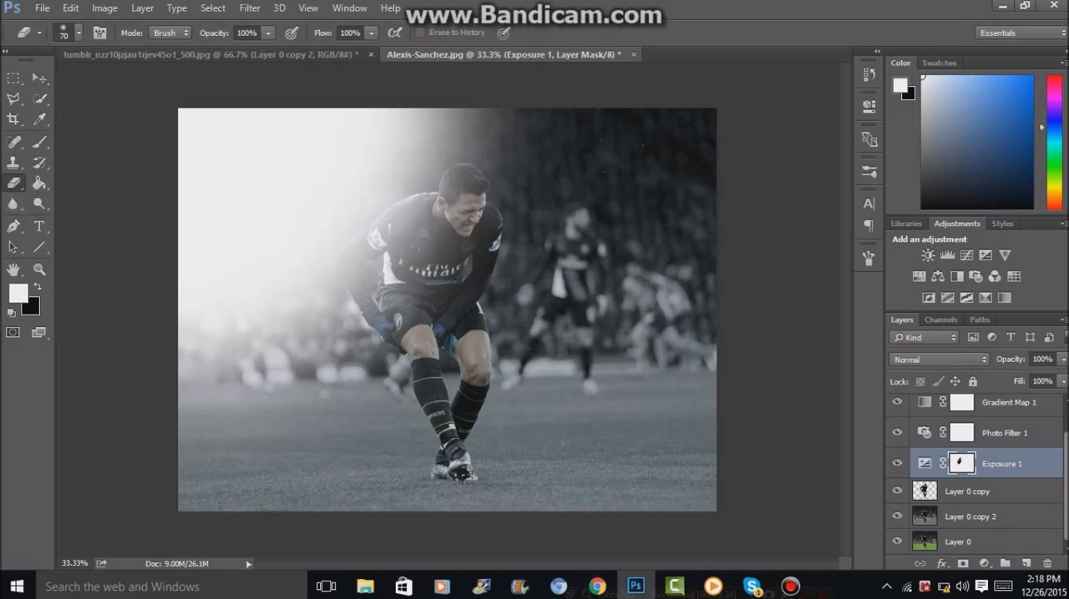
Erase the white glow on Layer 1 around the player's shoulder and arm with a 1200 px eraser.
scroll(1001, 434, "up", 2)
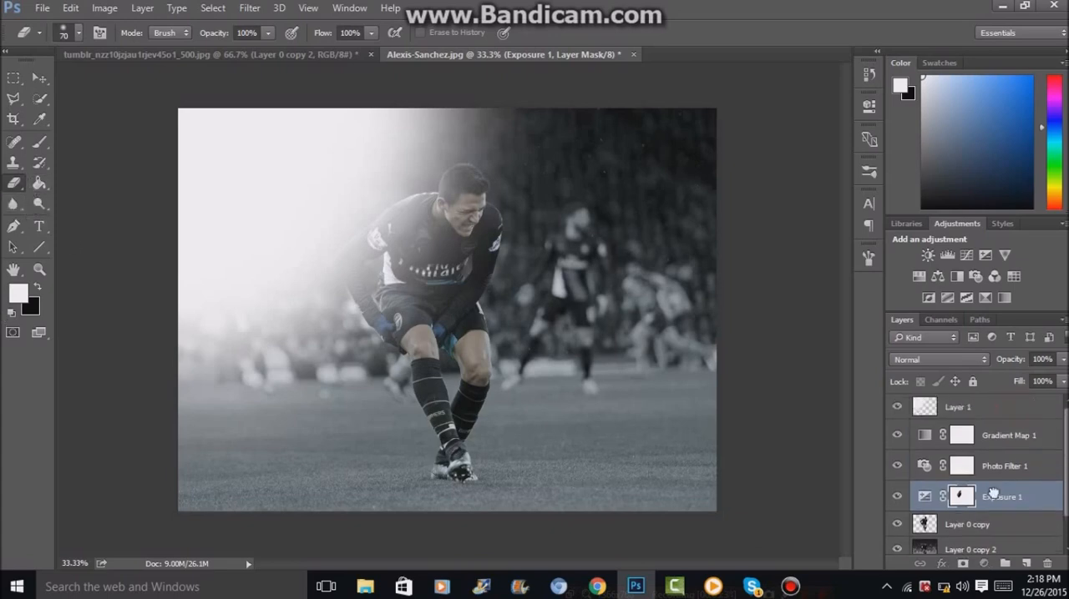
left_click(1002, 408)
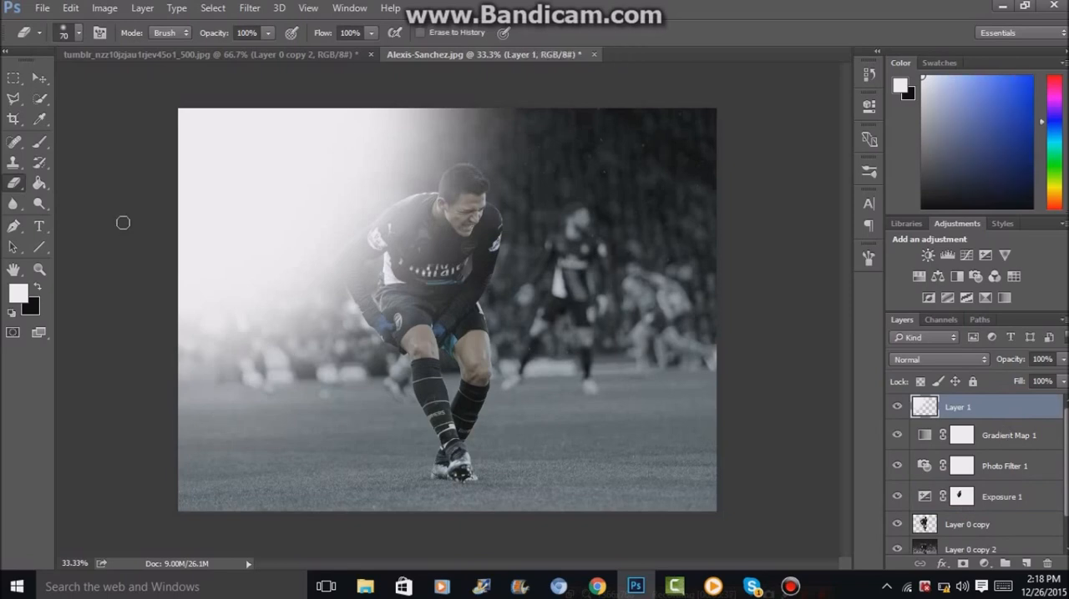
key("bracketright")
key("bracketright")
key("bracketright")
key("bracketright")
key("bracketright")
key("bracketright")
key("bracketright")
key("bracketright")
key("bracketright")
key("bracketright")
key("bracketright")
key("bracketright")
key("bracketright")
key("bracketright")
key("bracketright")
key("bracketright")
key("bracketright")
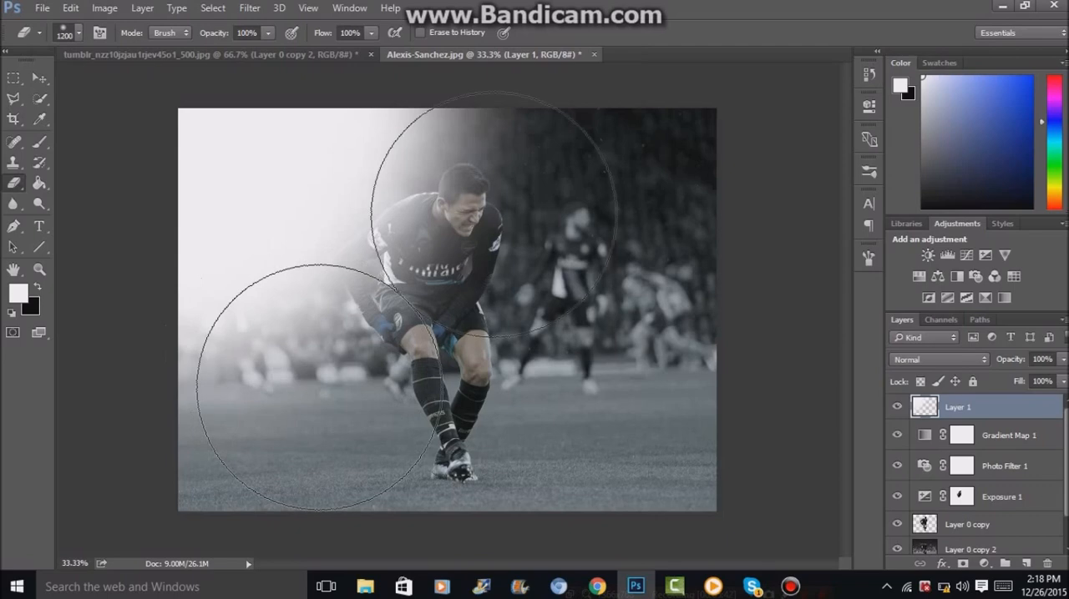
left_click_drag(508, 222, 678, 569)
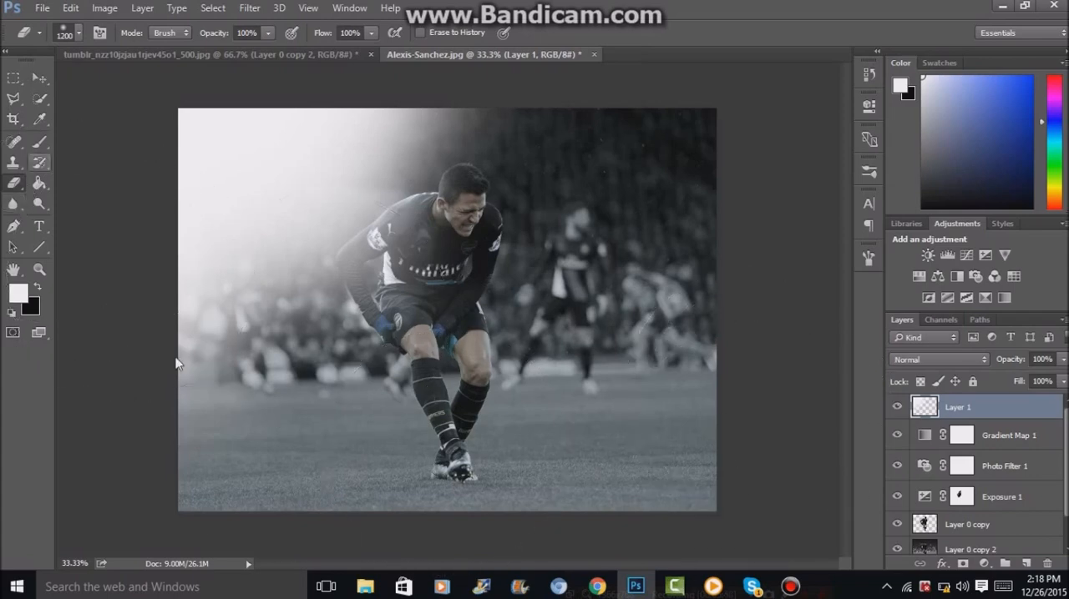
Dab more white glow onto Layer 1 along the photo's left edge with the 1400 px brush.
left_click(39, 142)
left_click(112, 245)
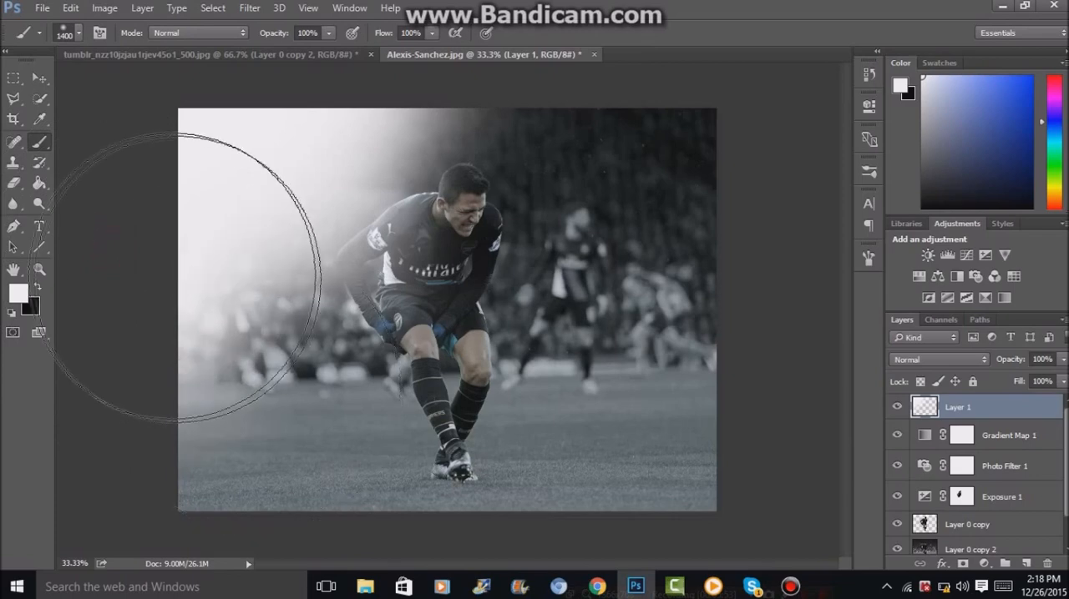
left_click(164, 242)
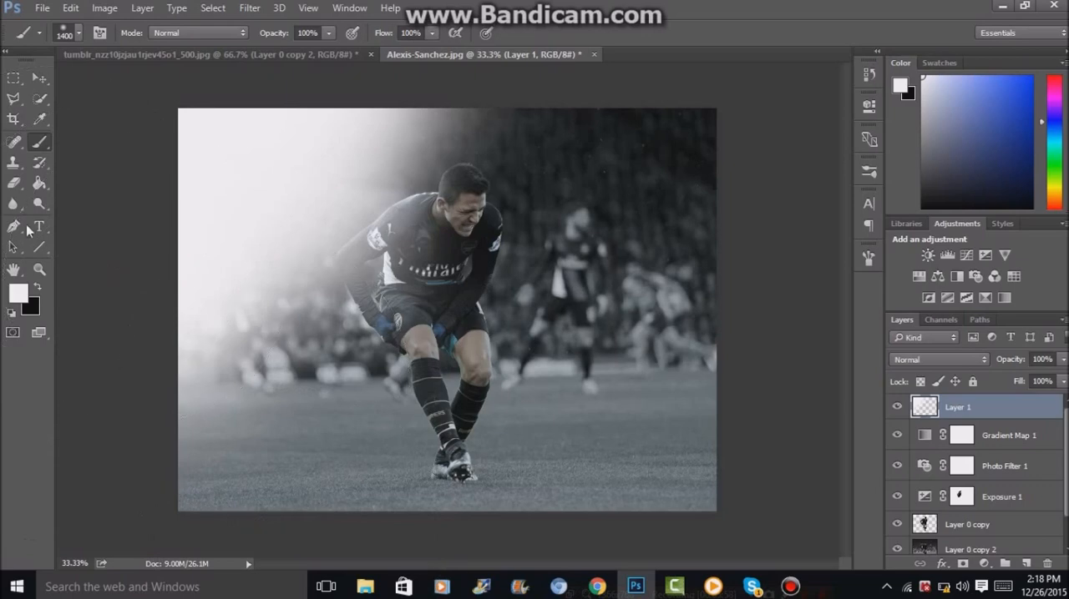
Erase the Exposure 1 mask over the player's front leg, boot and shorts with the eraser reduced to 150 px.
left_click(13, 183)
left_click(961, 499)
key("bracketleft")
key("bracketleft")
key("bracketleft")
key("bracketleft")
key("bracketleft")
key("bracketleft")
key("bracketleft")
key("bracketleft")
key("bracketleft")
key("bracketleft")
key("bracketleft")
key("bracketleft")
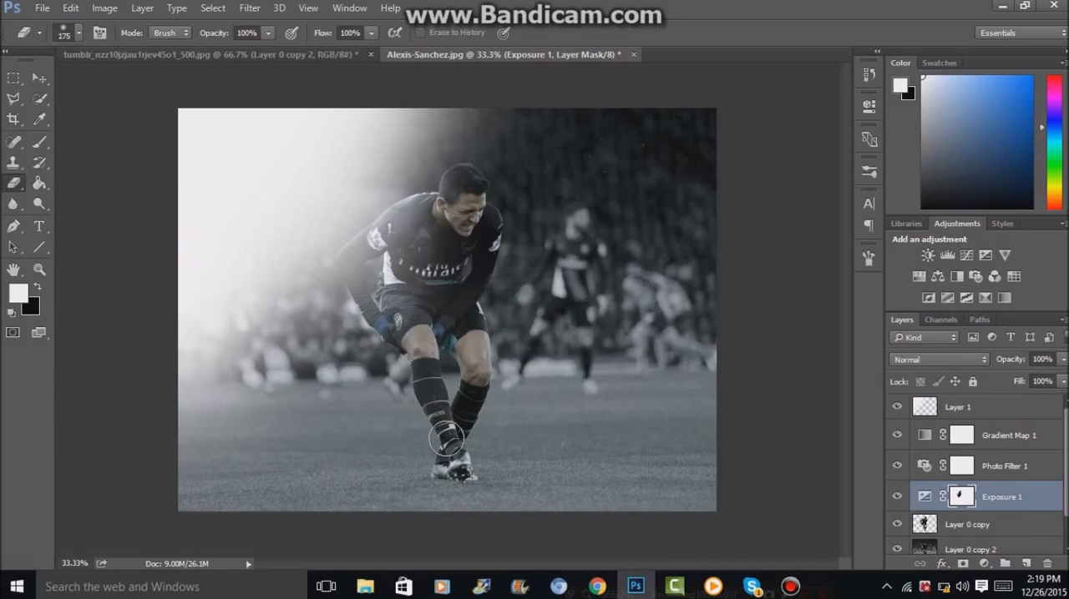
key("bracketleft")
left_click_drag(420, 342, 459, 463)
left_click_drag(397, 312, 399, 309)
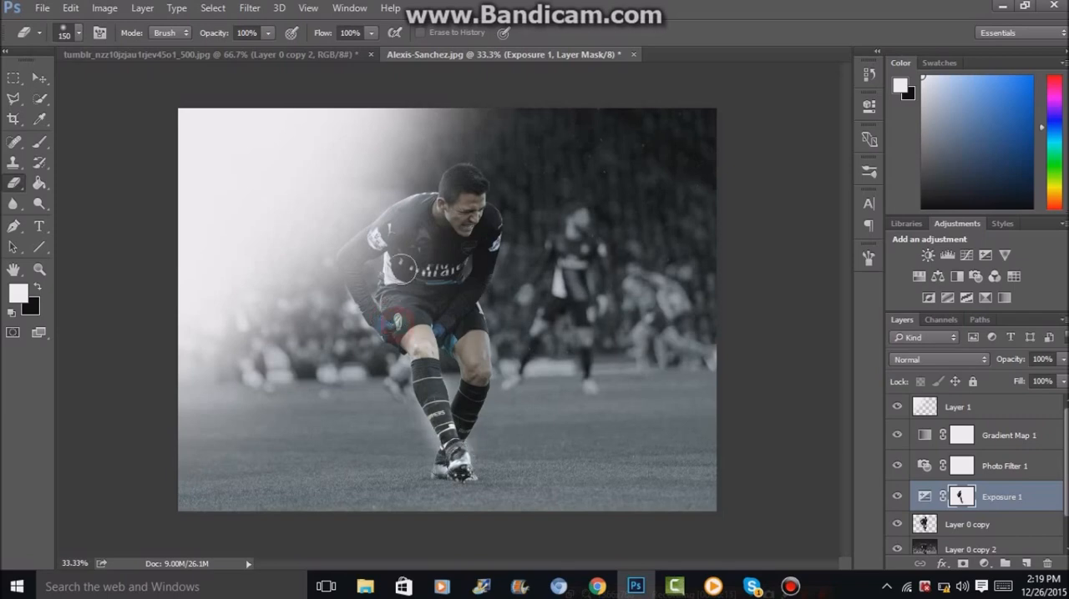
Erase the Exposure 1 mask over the player's hair and face with the 150 px eraser.
left_click(461, 178)
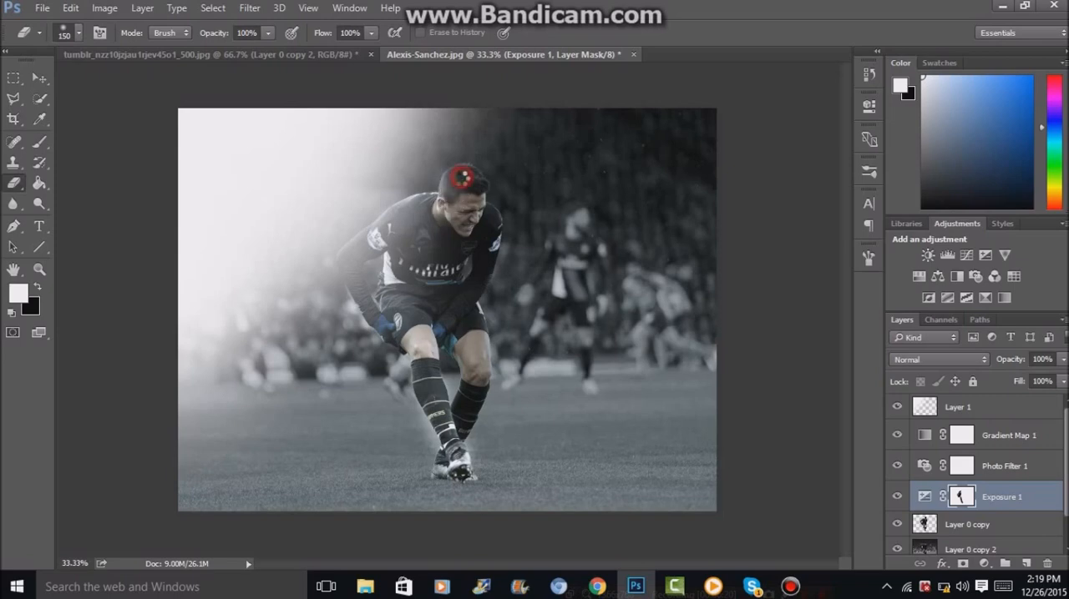
left_click_drag(464, 180, 464, 183)
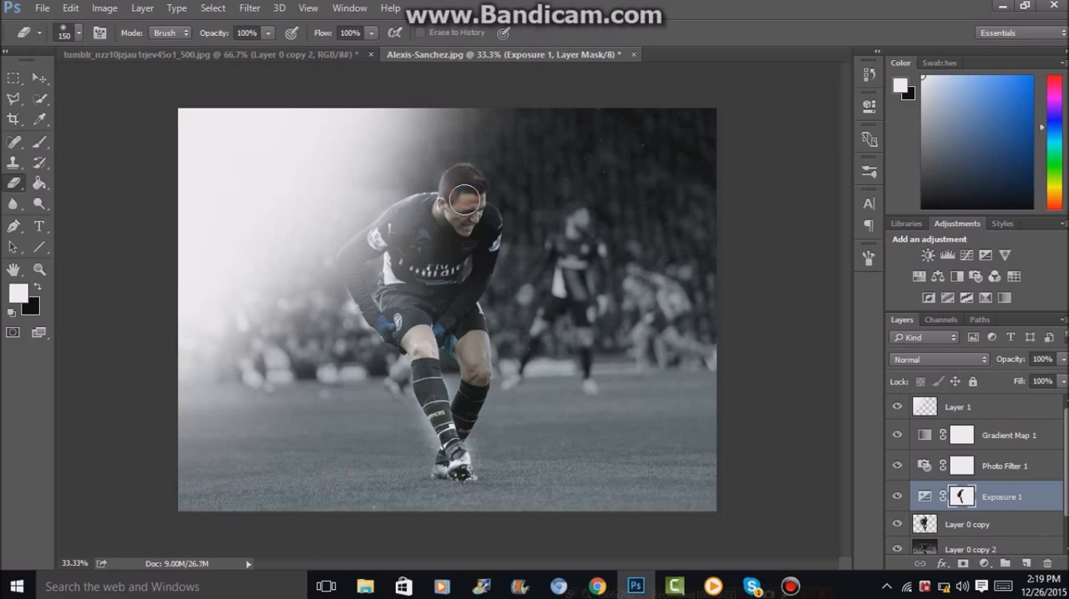
mouse_move(455, 214)
left_mouse_down()
mouse_move(480, 242)
mouse_move(464, 222)
mouse_move(474, 205)
left_mouse_up()
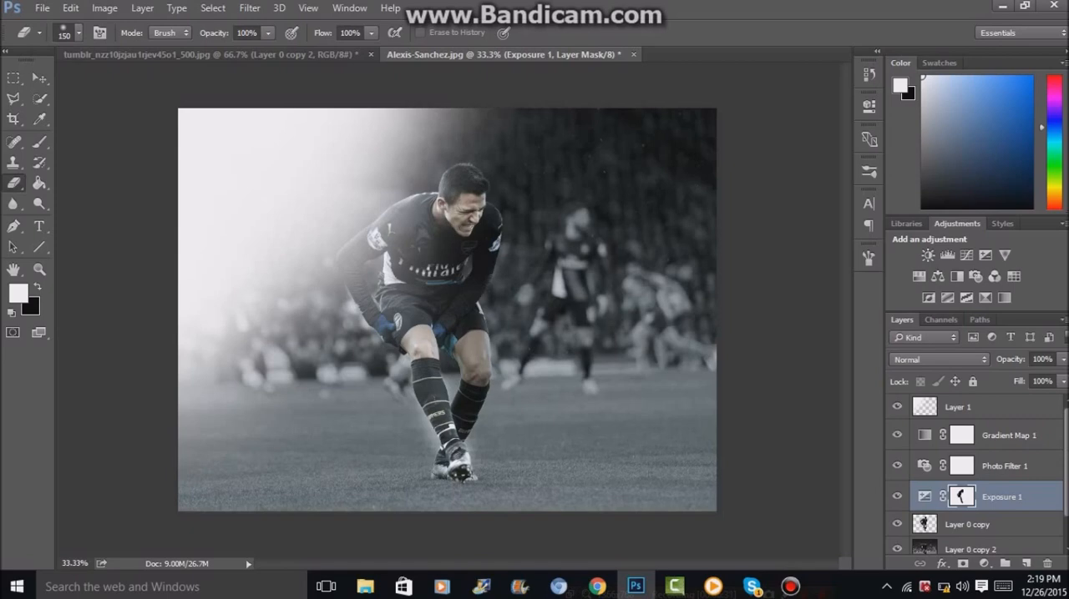
Add a new layer above Layer 1 and fill it with the black background colour.
left_click(1010, 430)
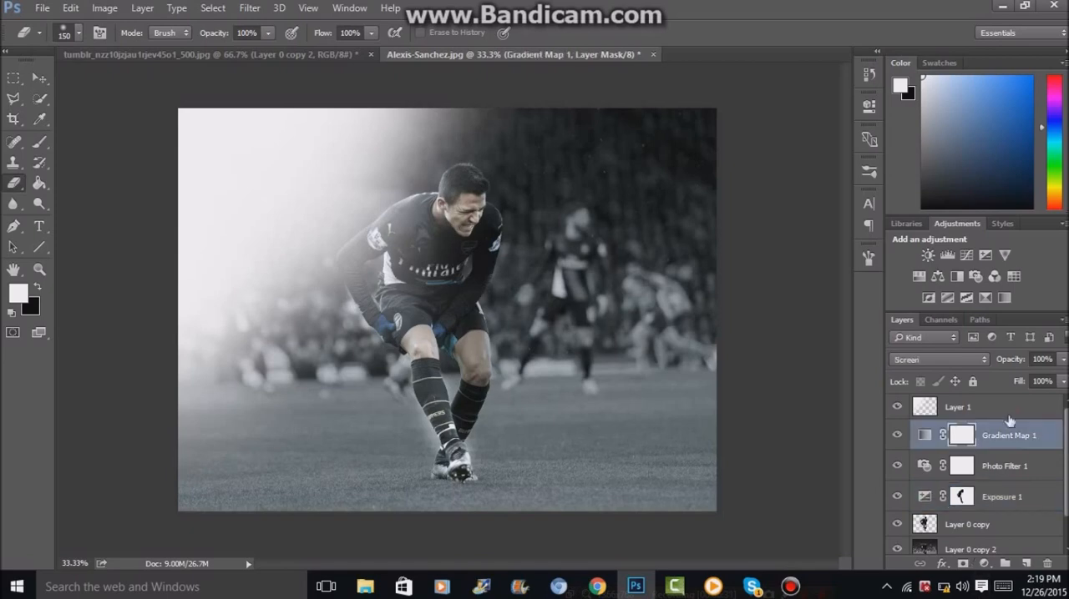
left_click(979, 408)
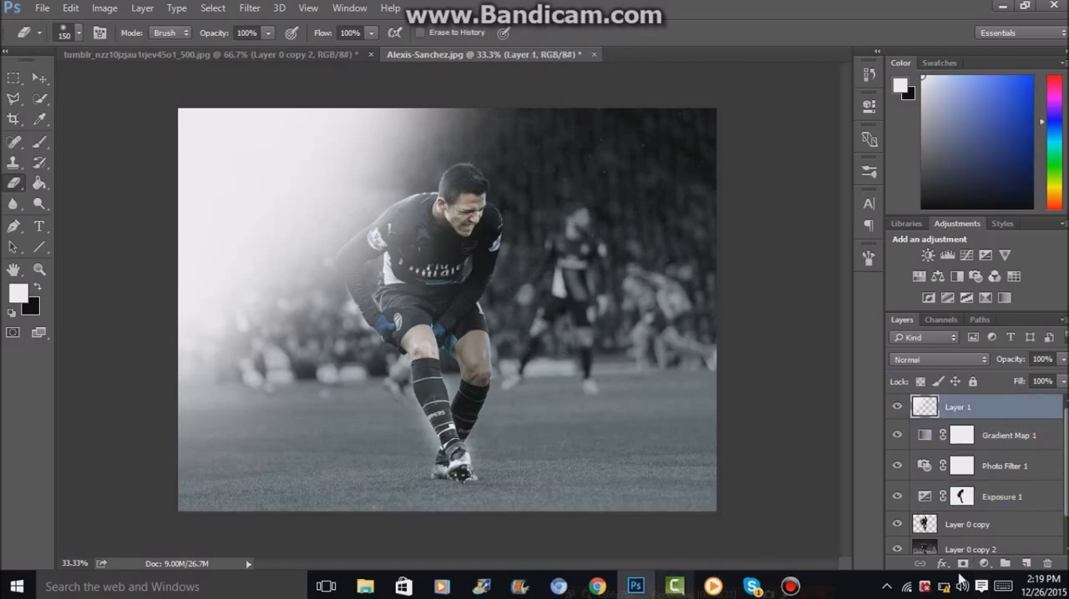
left_click(1027, 564)
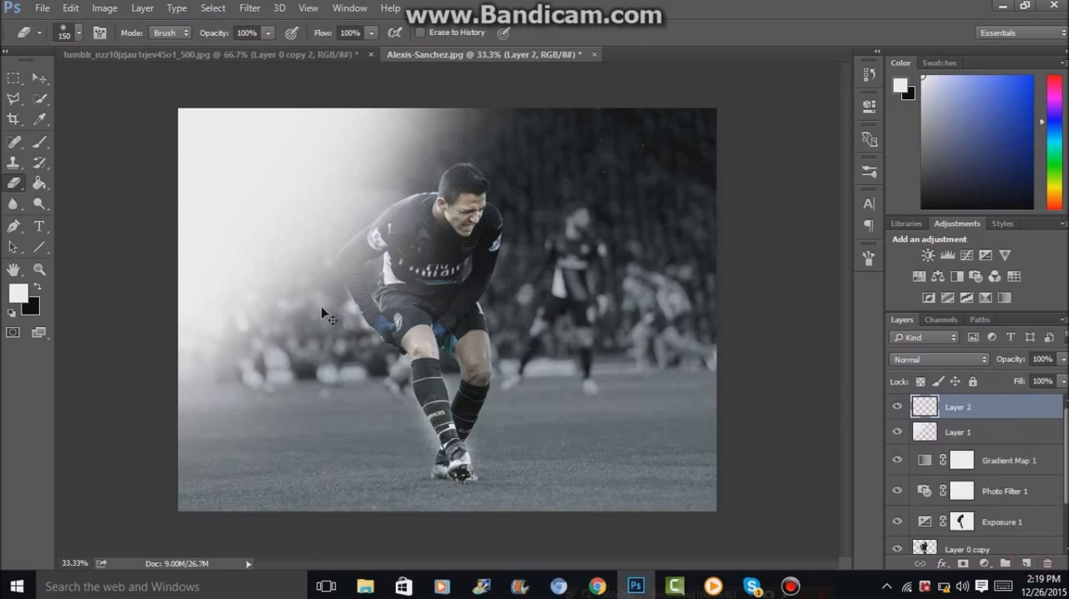
key("ctrl+BackSpace")
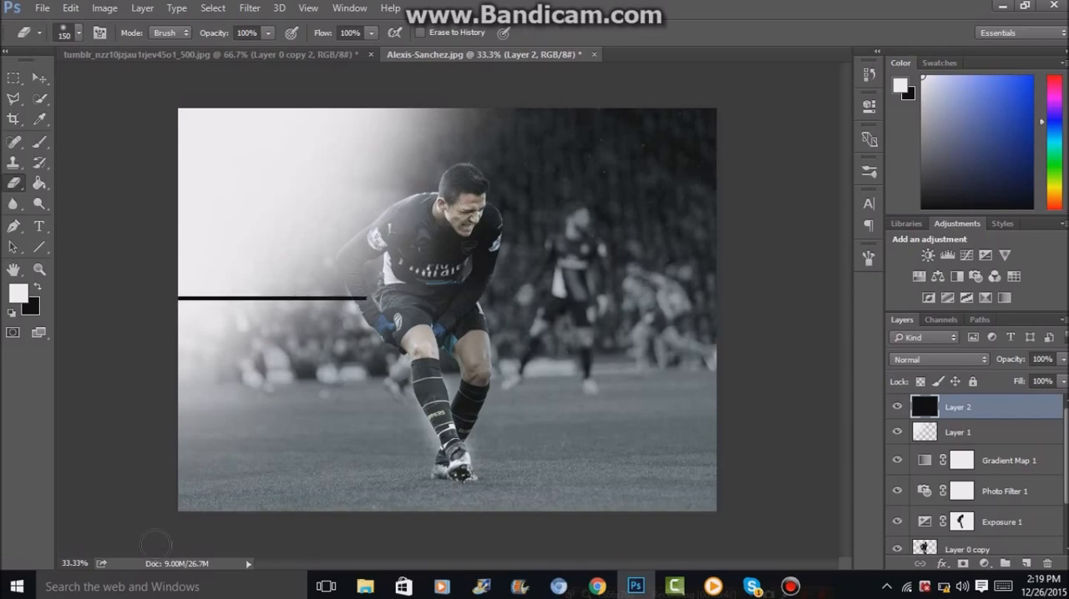
Erase the black on Layer 2 over the upper-left glow and the player with an 1800 px eraser, leaving dark edges.
key("bracketright")
key("bracketright")
key("bracketright")
key("bracketright")
key("bracketright")
key("bracketright")
key("bracketright")
key("bracketright")
key("bracketright")
key("bracketright")
key("bracketright")
key("bracketright")
key("bracketright")
key("bracketright")
key("bracketright")
key("bracketright")
key("bracketright")
key("bracketright")
key("bracketright")
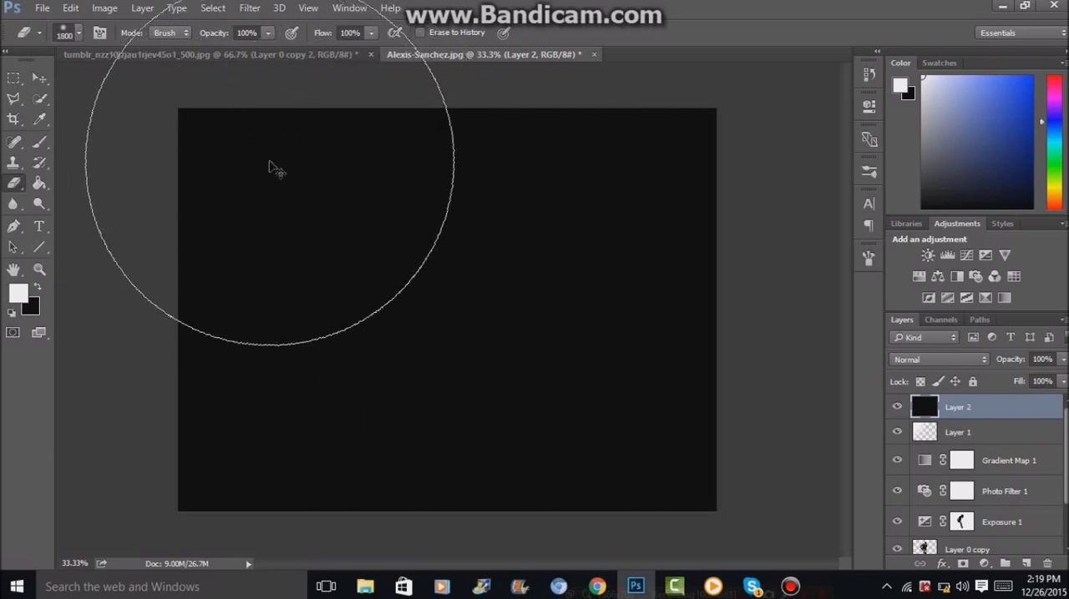
key("ctrl+minus")
key("ctrl+minus")
left_click(360, 208)
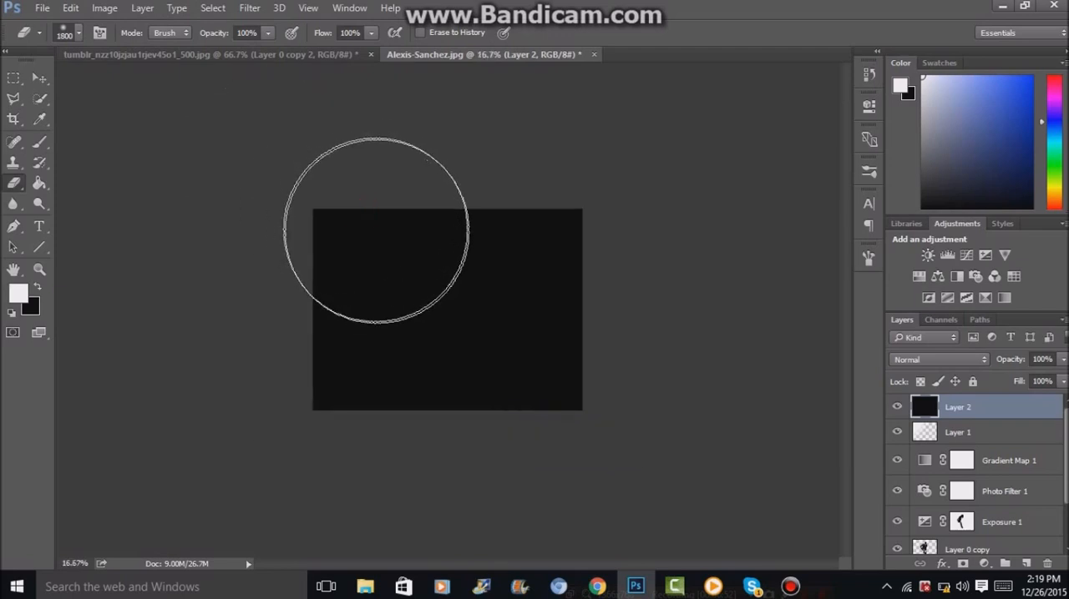
left_click(398, 249)
left_click(420, 267)
left_click(433, 276)
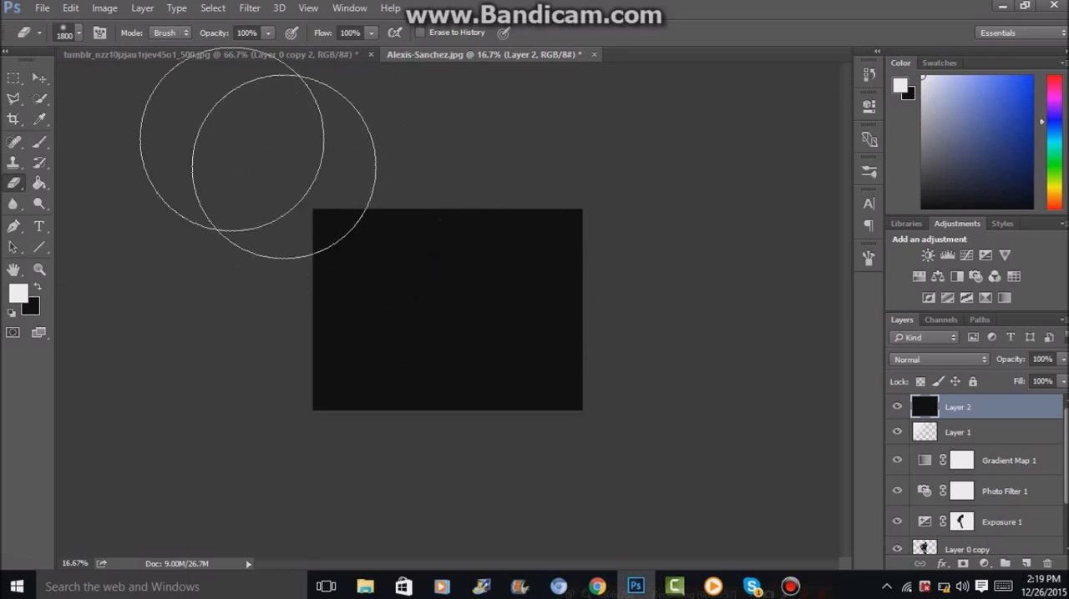
left_click(298, 167)
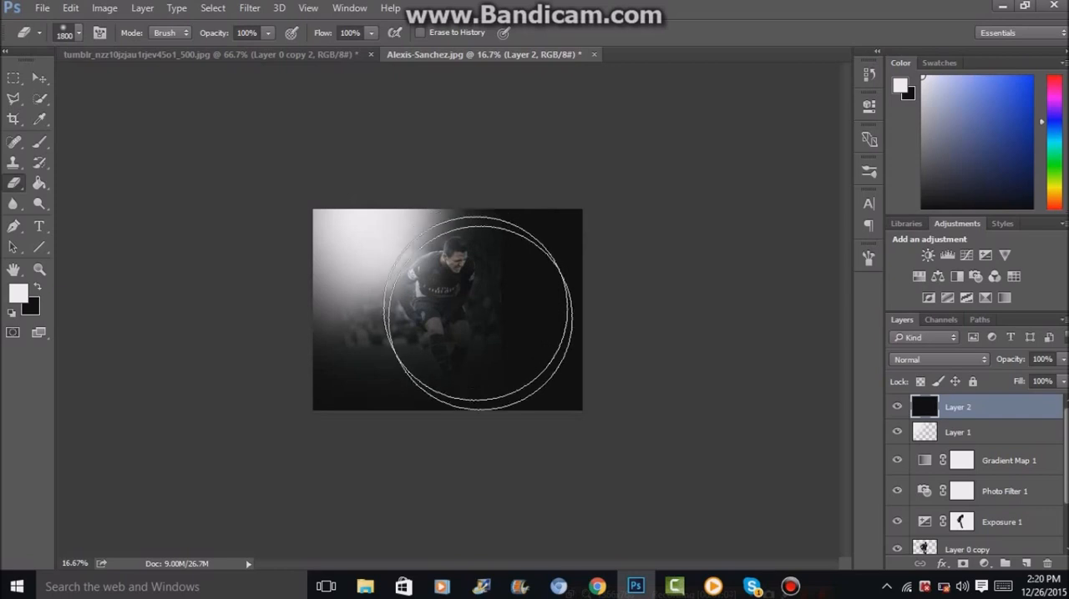
mouse_move(290, 211)
left_mouse_down()
mouse_move(313, 242)
mouse_move(446, 301)
mouse_move(415, 278)
mouse_move(454, 279)
left_mouse_up()
Reduce the eraser to 1500 px and clear more of Layer 2's black over the glow and around the player.
key("bracketleft")
key("bracketleft")
key("bracketleft")
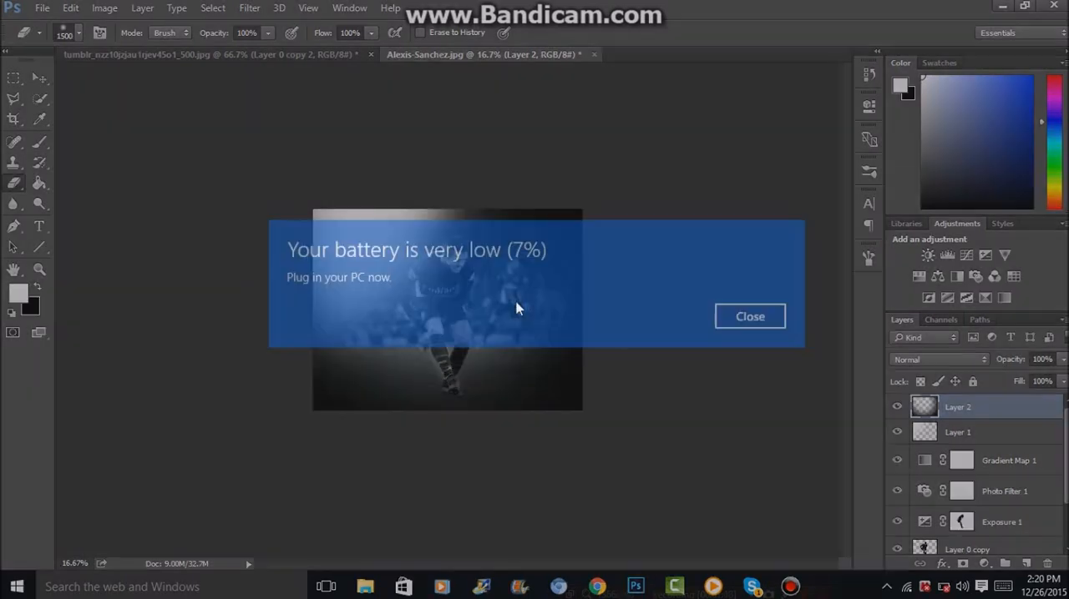
key("ctrl+plus")
left_click(772, 317)
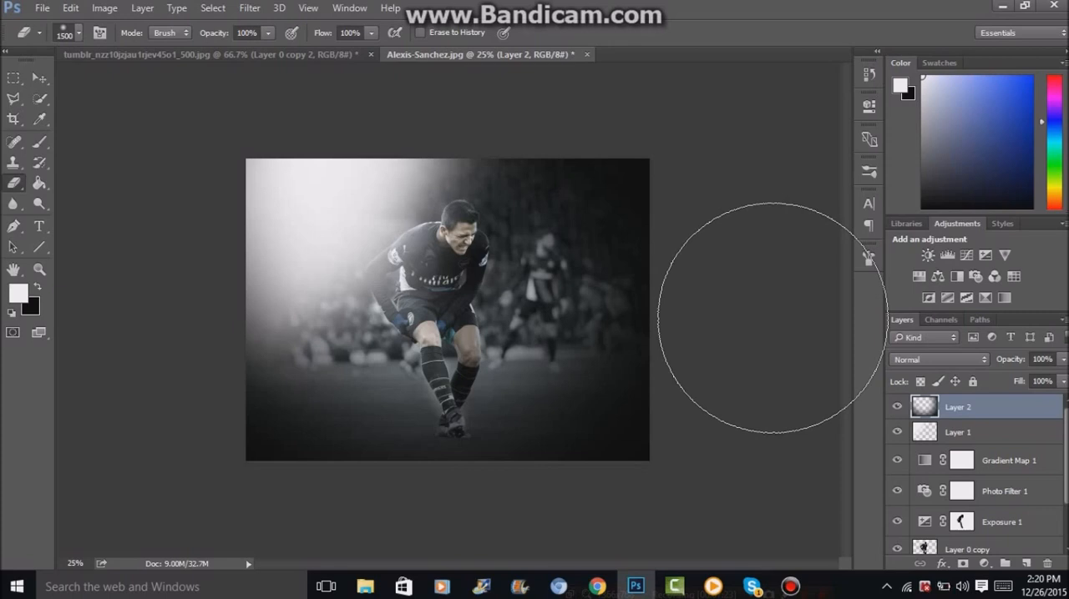
key("ctrl+plus")
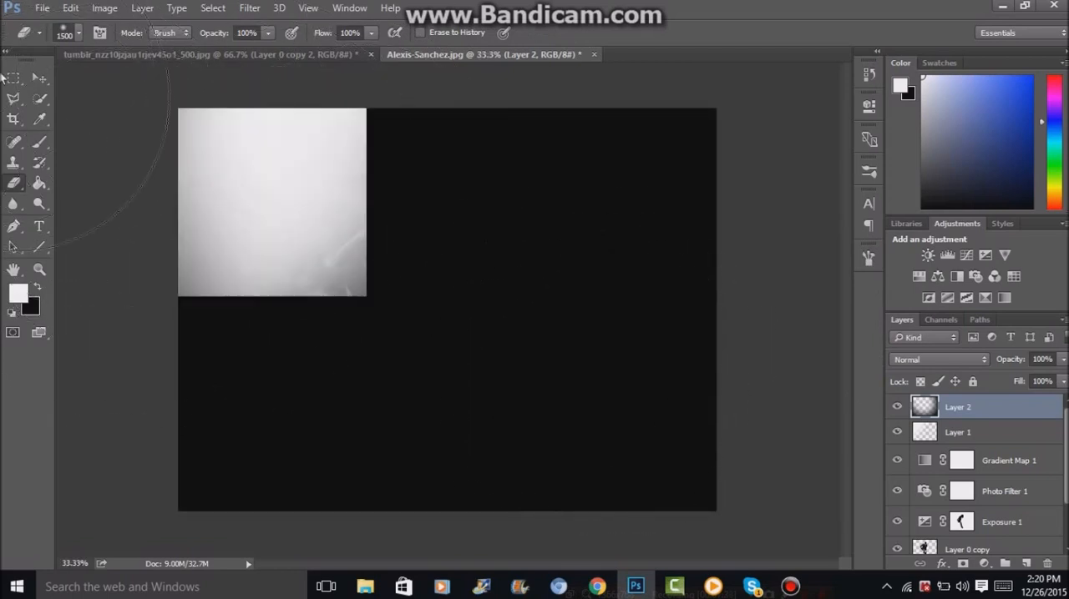
Select the Brush tool with the 900 px smoke-shaped brush tip.
left_click(40, 142)
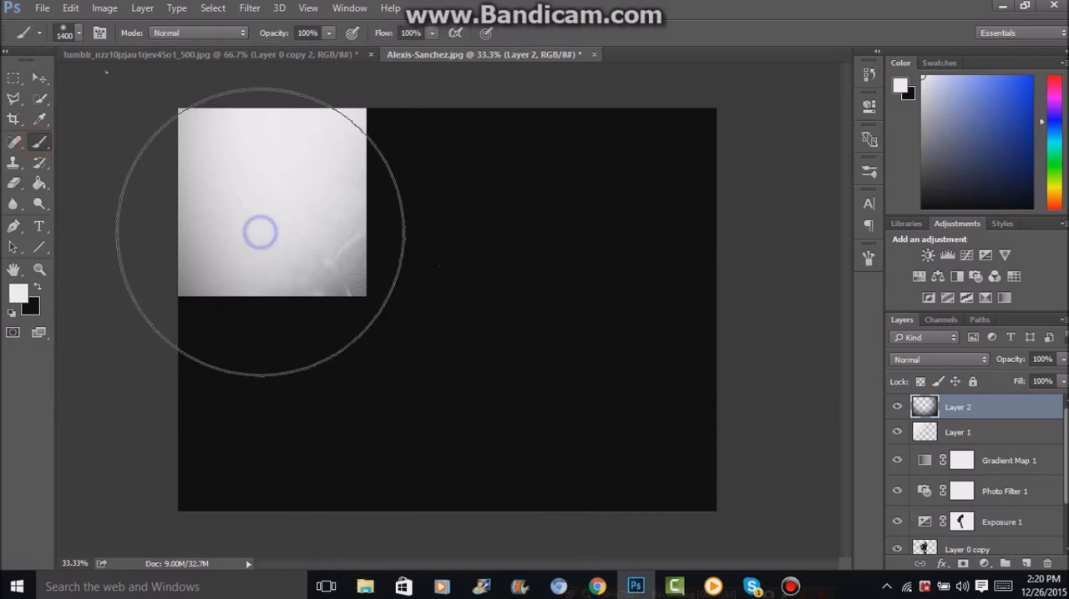
right_click(261, 232)
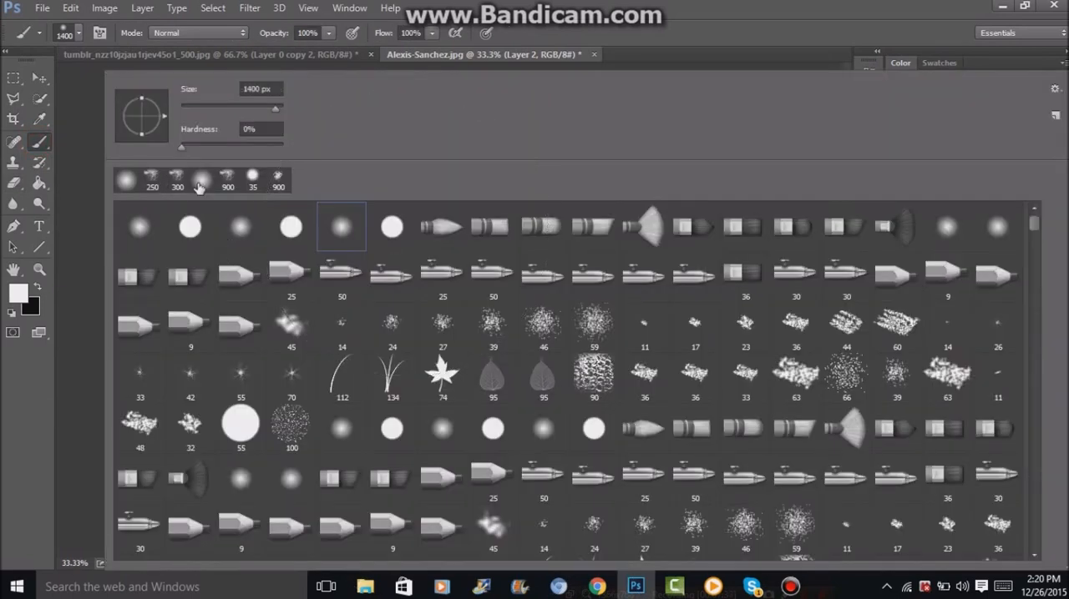
left_click(38, 150)
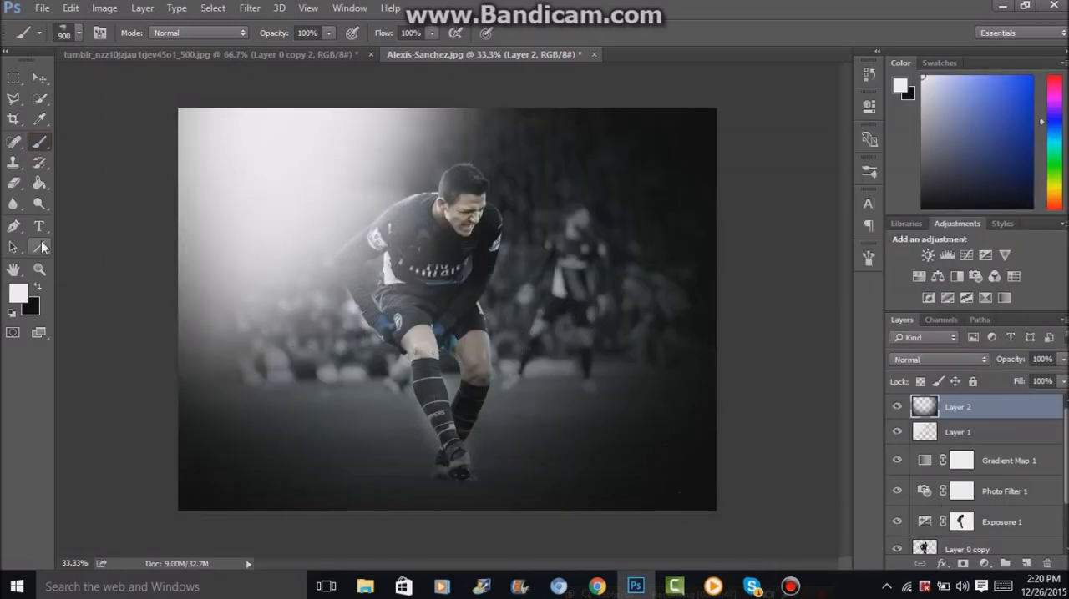
left_click(18, 293)
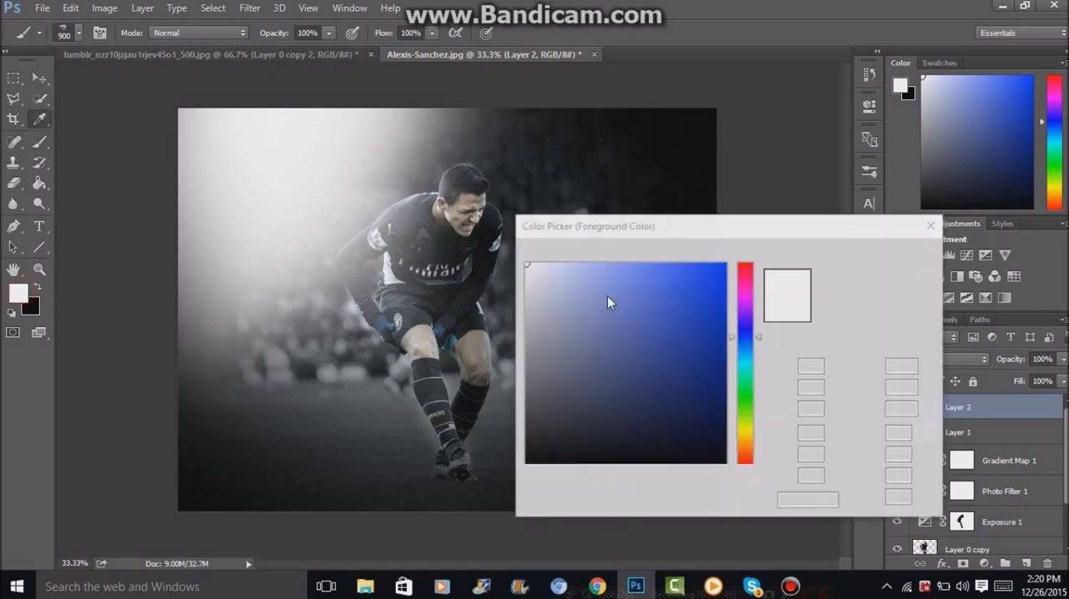
left_click(607, 295)
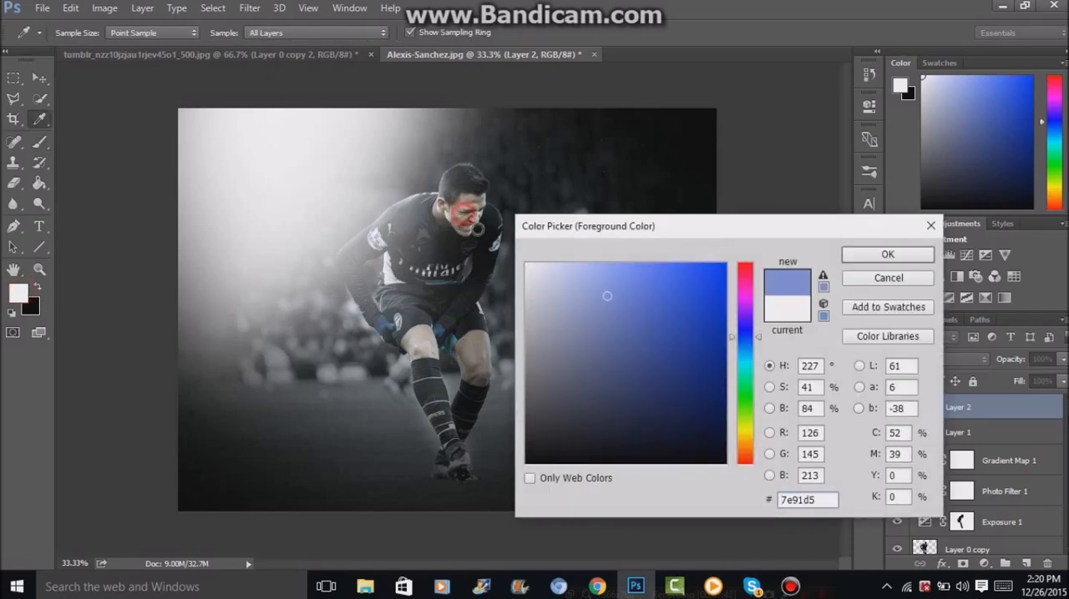
left_click_drag(477, 229, 463, 214)
left_click(890, 256)
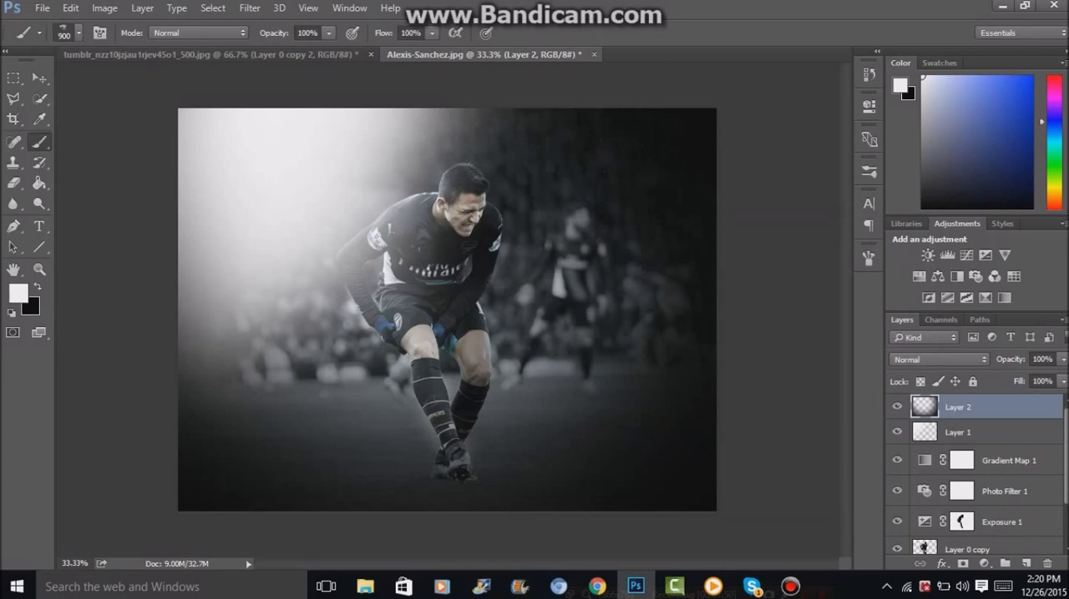
Add a new layer above Layer 0 copy 2 and paint white smoke behind the player across the background with the 900 px brush.
scroll(1021, 533, "down", 2)
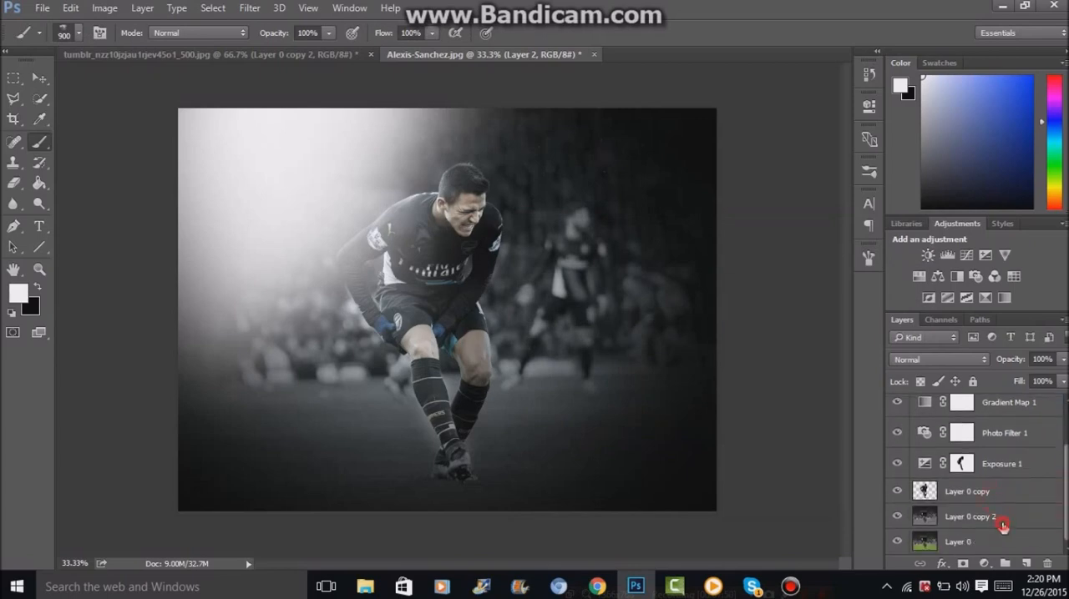
left_click(1014, 525)
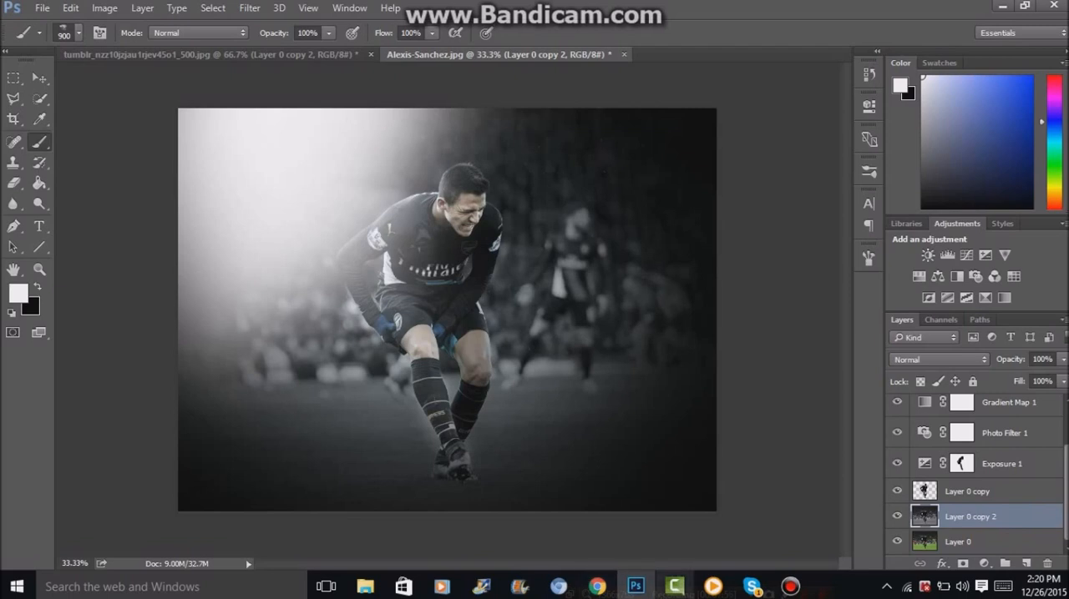
key("ctrl+shift+alt+n")
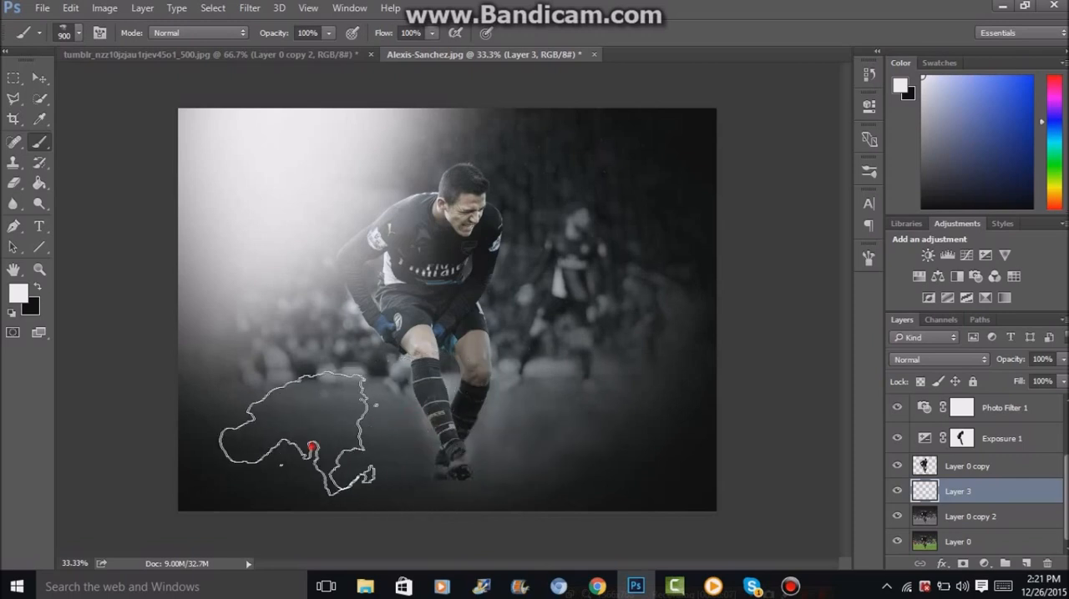
left_click(325, 329)
left_click(529, 342)
left_click(489, 144)
left_click(625, 108)
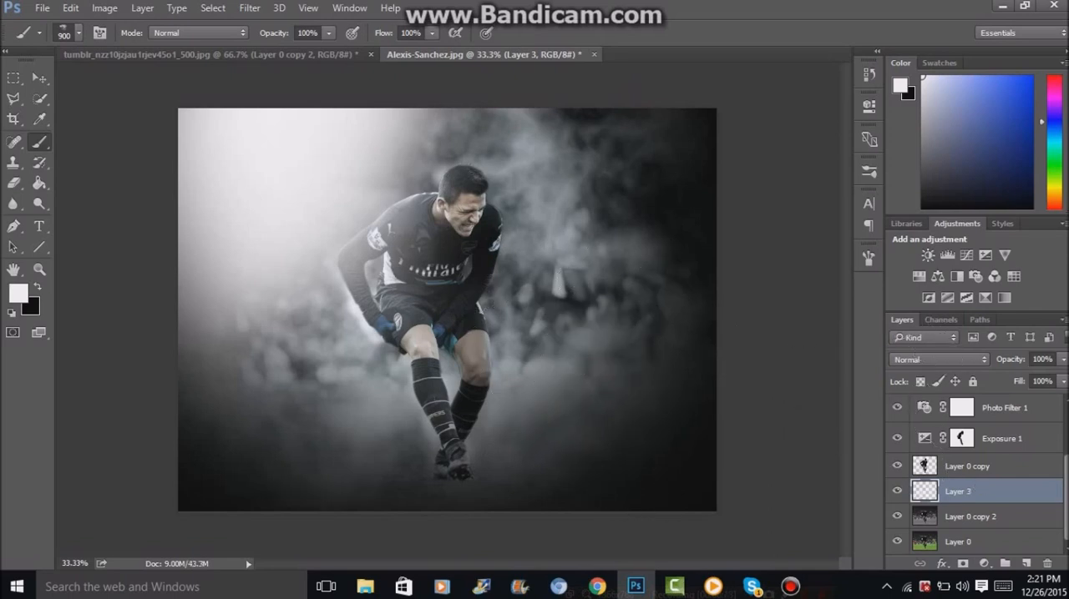
Set Layer 3's blend mode to Overlay and dab more white smoke over the background beside the player.
left_click(1062, 359)
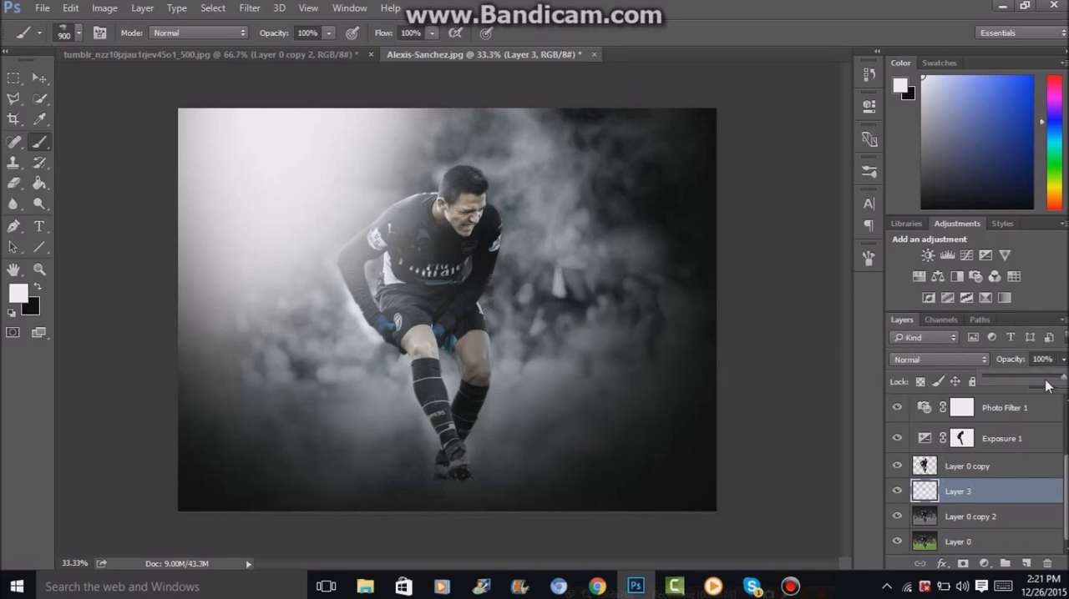
left_click(962, 364)
left_click(906, 197)
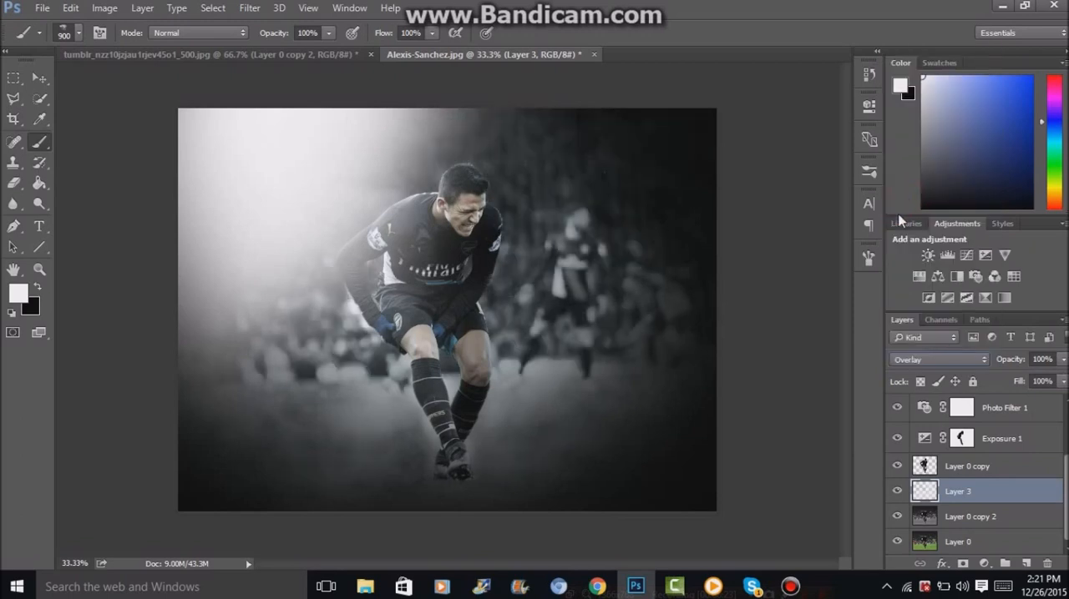
left_click(622, 304)
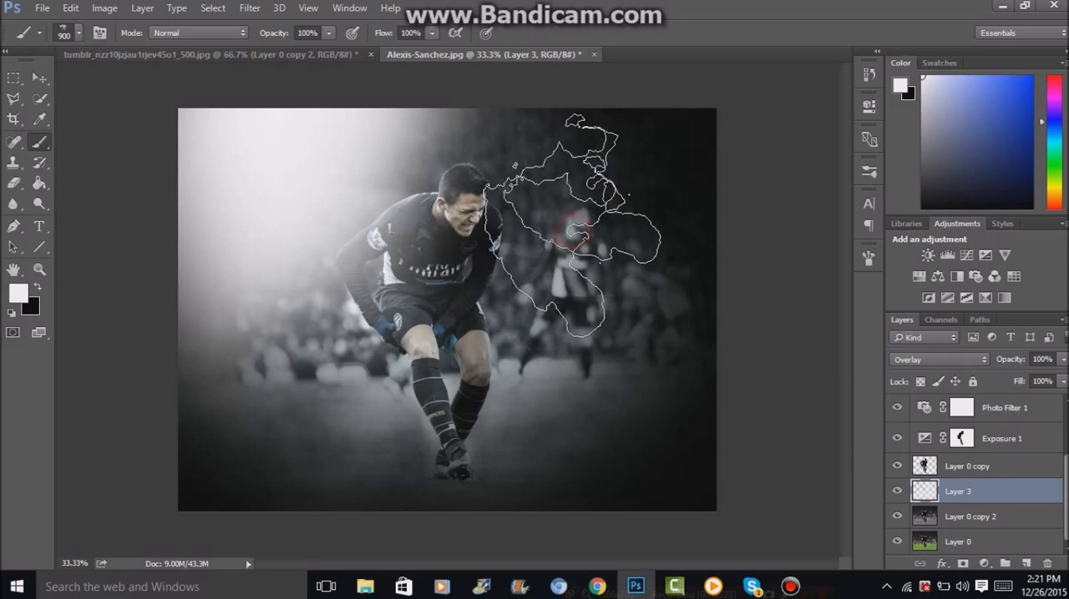
left_click(687, 369)
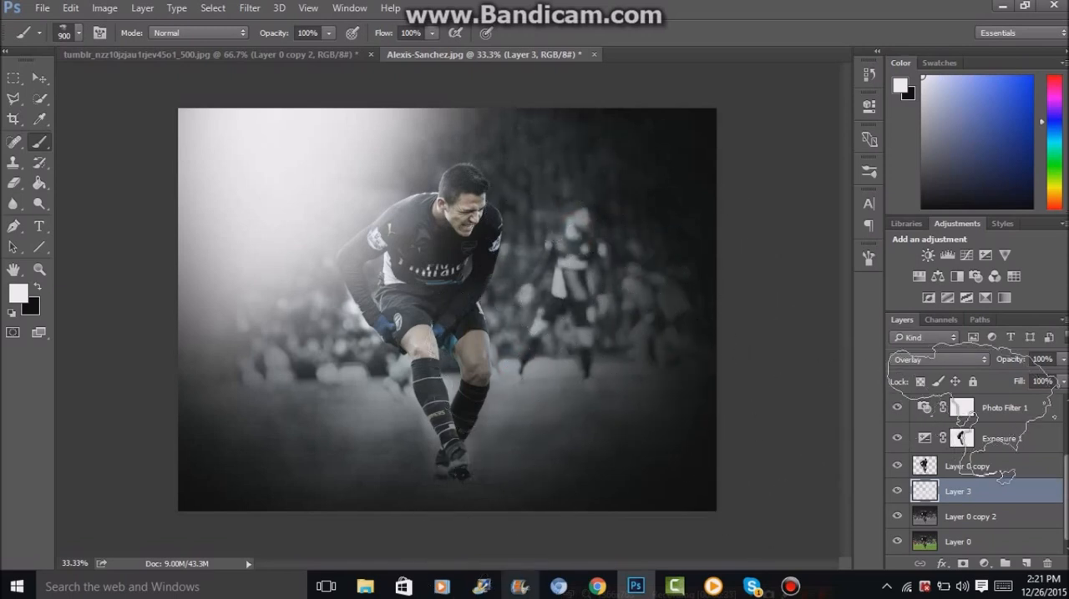
Try Layer 3 in Normal blend mode at 35% opacity.
left_click(926, 362)
left_click(929, 55)
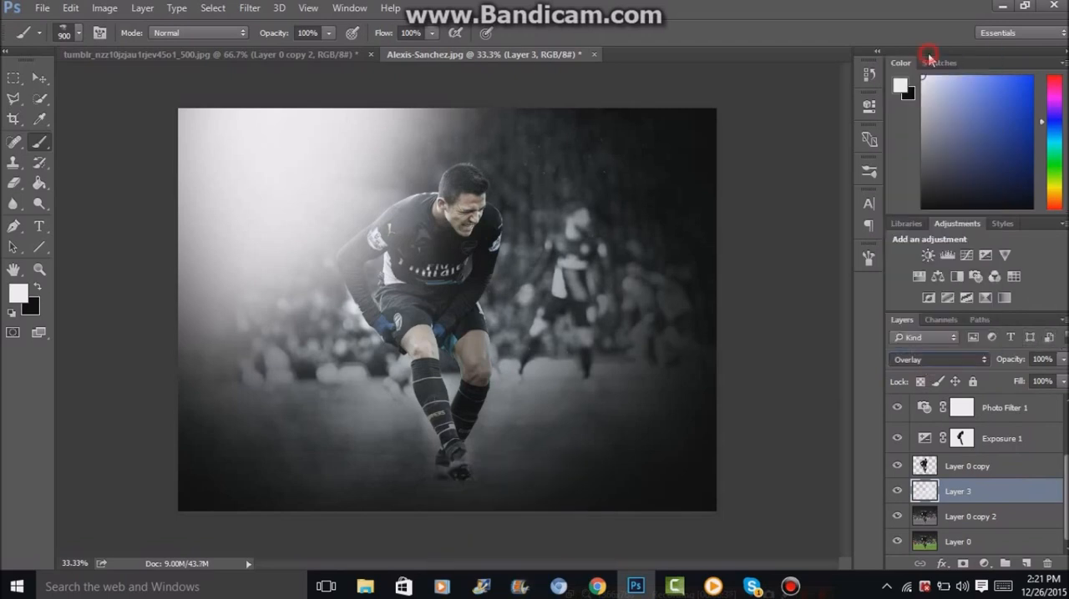
left_click(1063, 359)
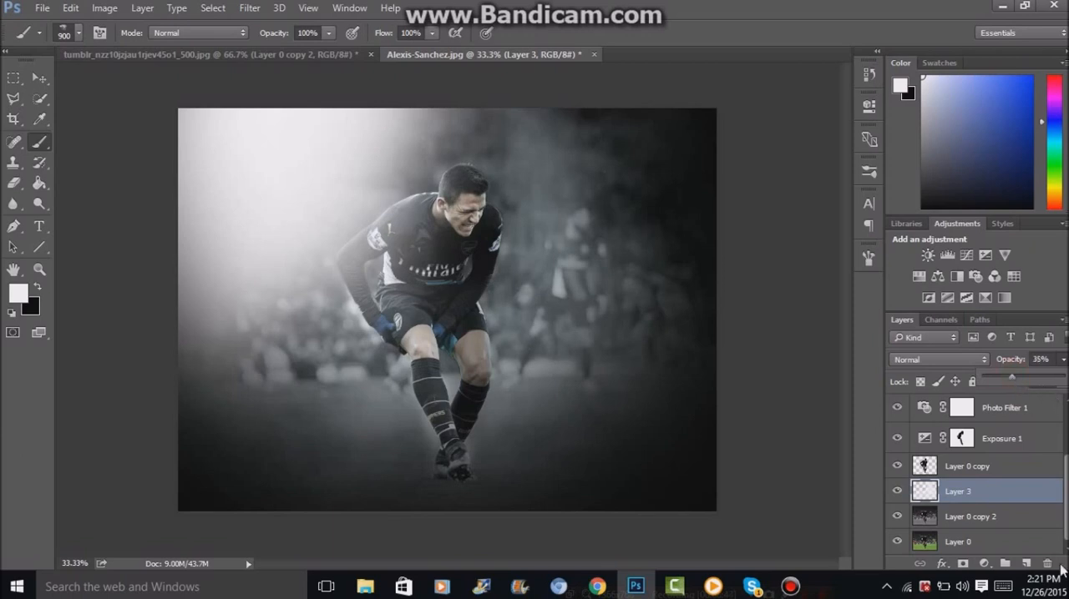
Duplicate Layer 3 and set the copy to Overlay blend mode at 100% opacity.
key("ctrl+j")
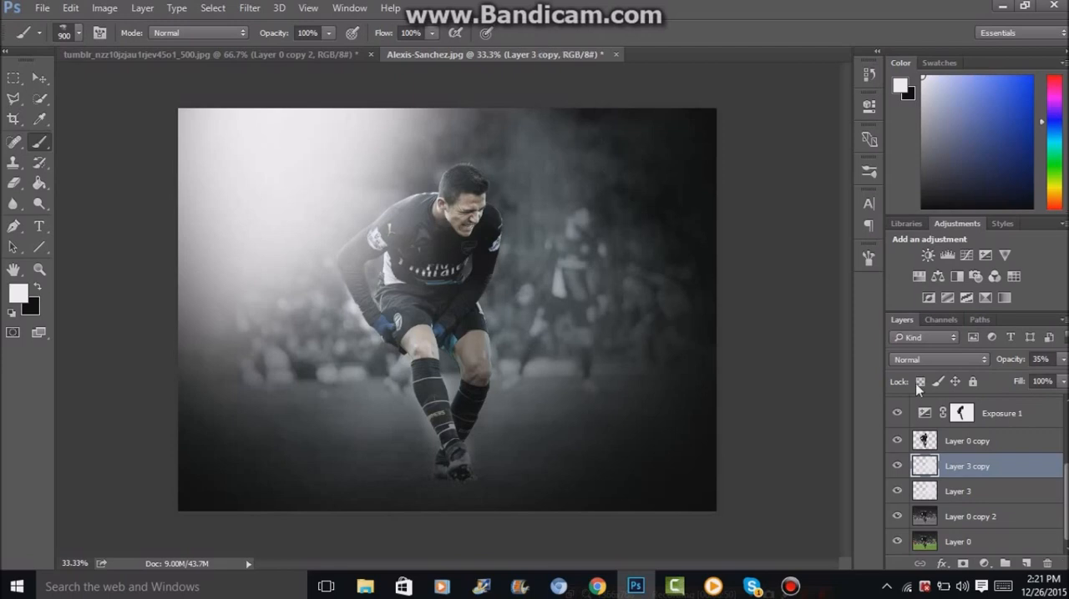
left_click(938, 359)
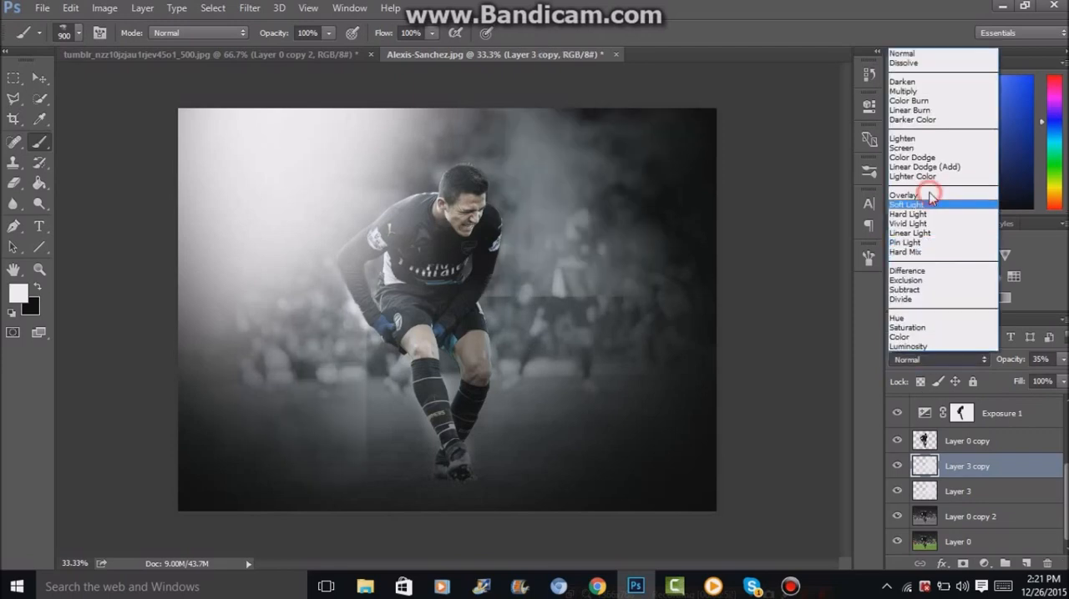
left_click(960, 201)
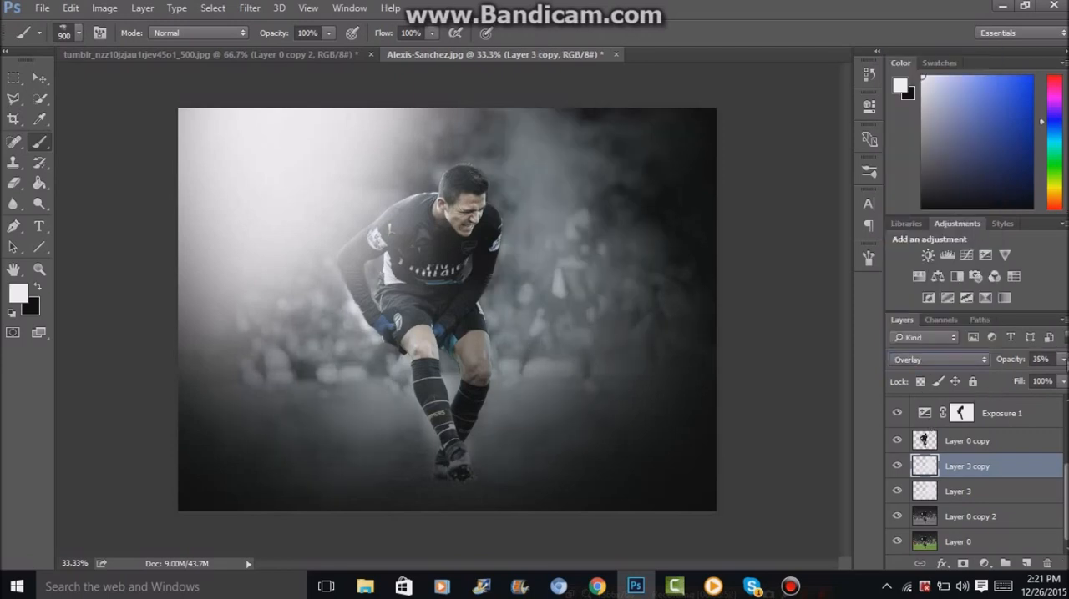
left_click(1063, 359)
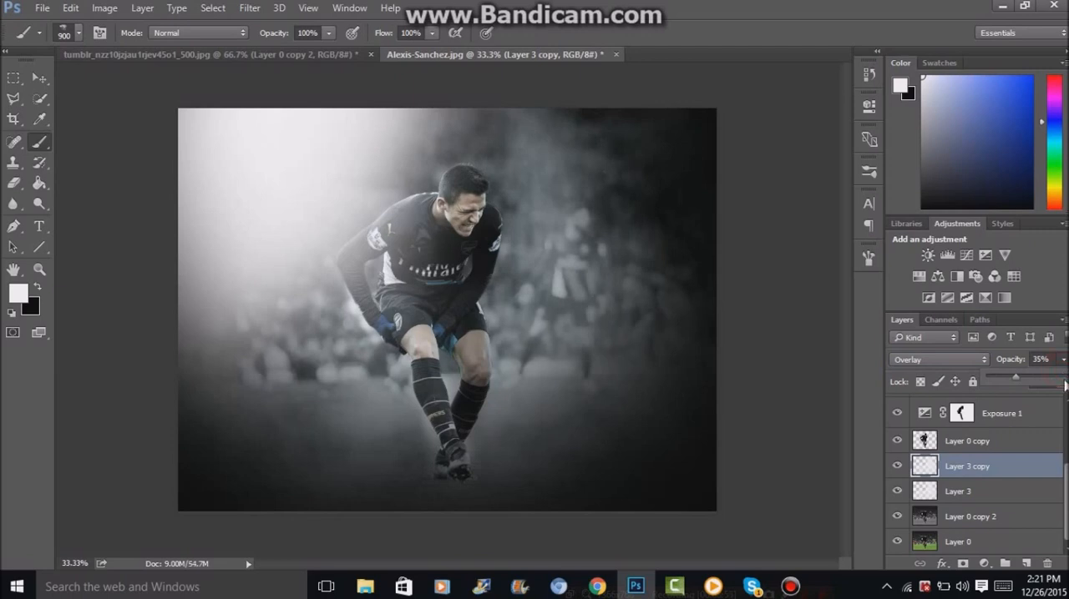
left_click_drag(1059, 375, 1067, 376)
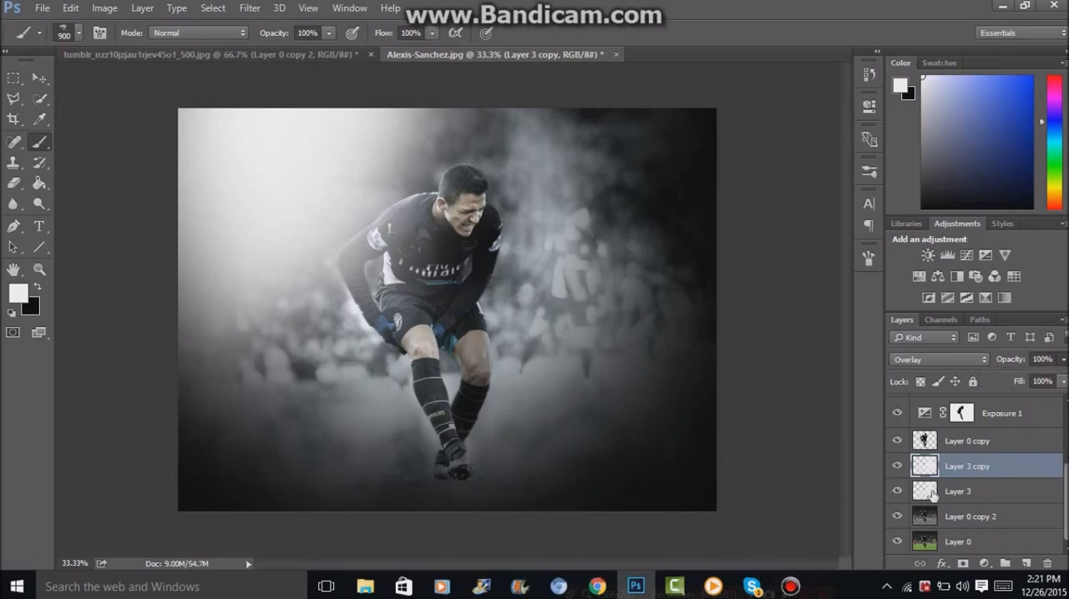
Hide the duplicated smoke layer, Layer 3 copy, and delete it.
left_click(896, 466)
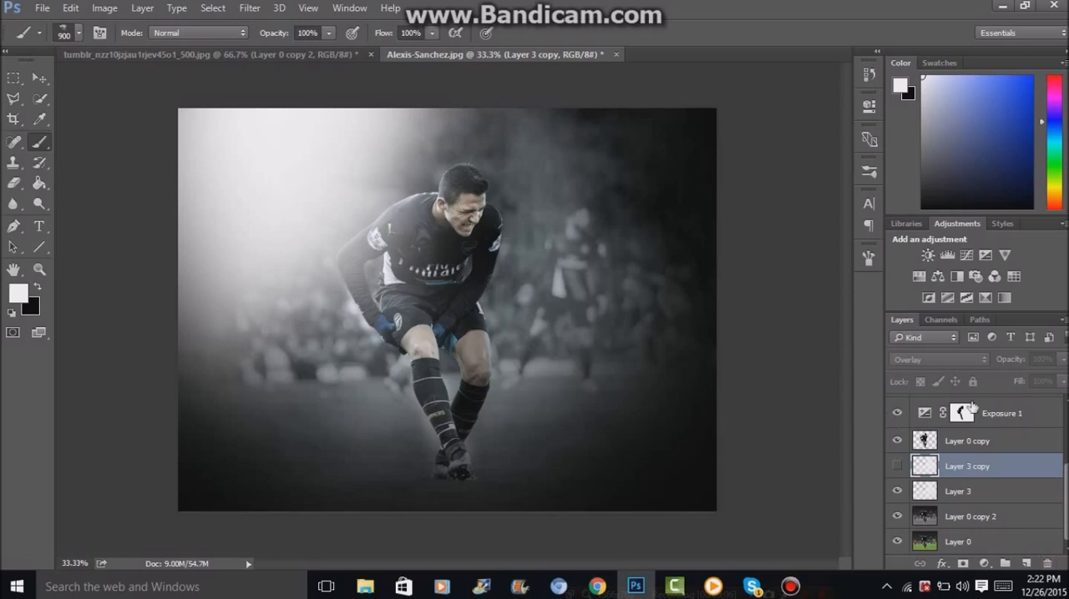
left_click(1049, 564)
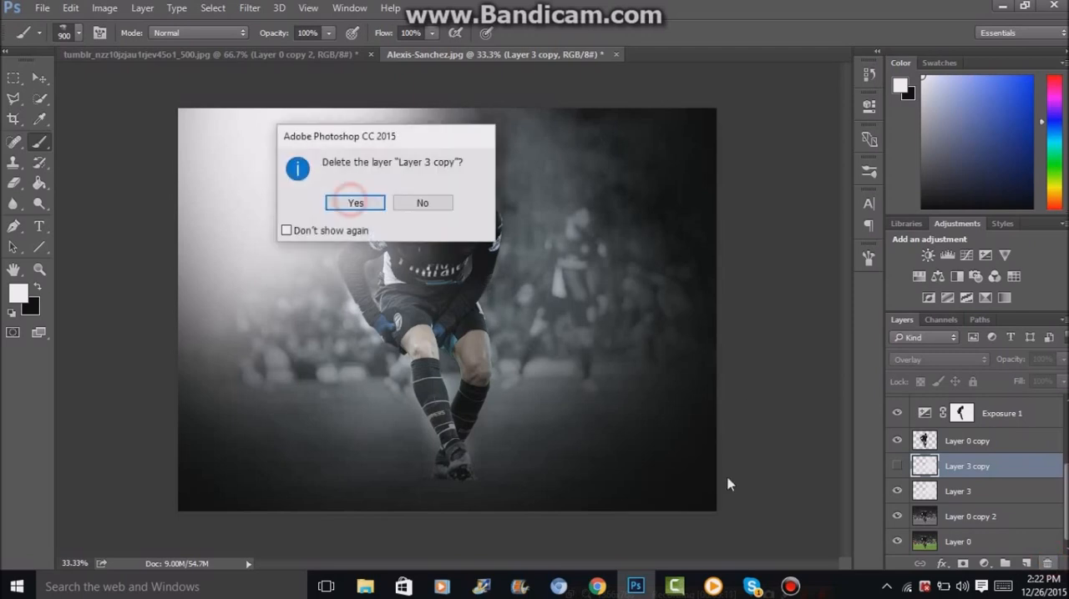
left_click(355, 203)
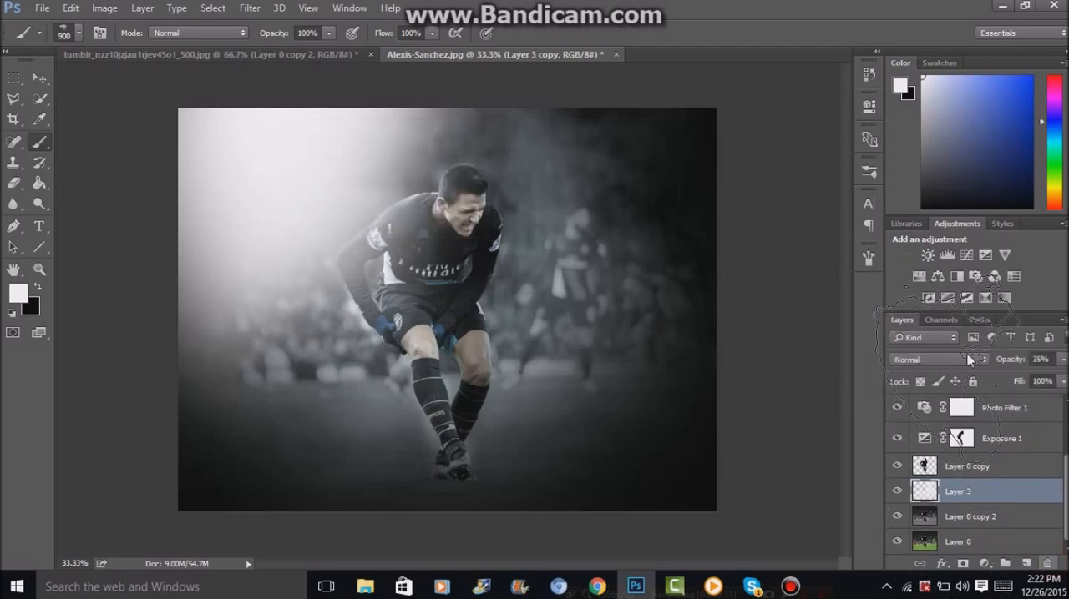
Set Layer 3's blend mode to Overlay and its opacity to 100%.
left_click(975, 359)
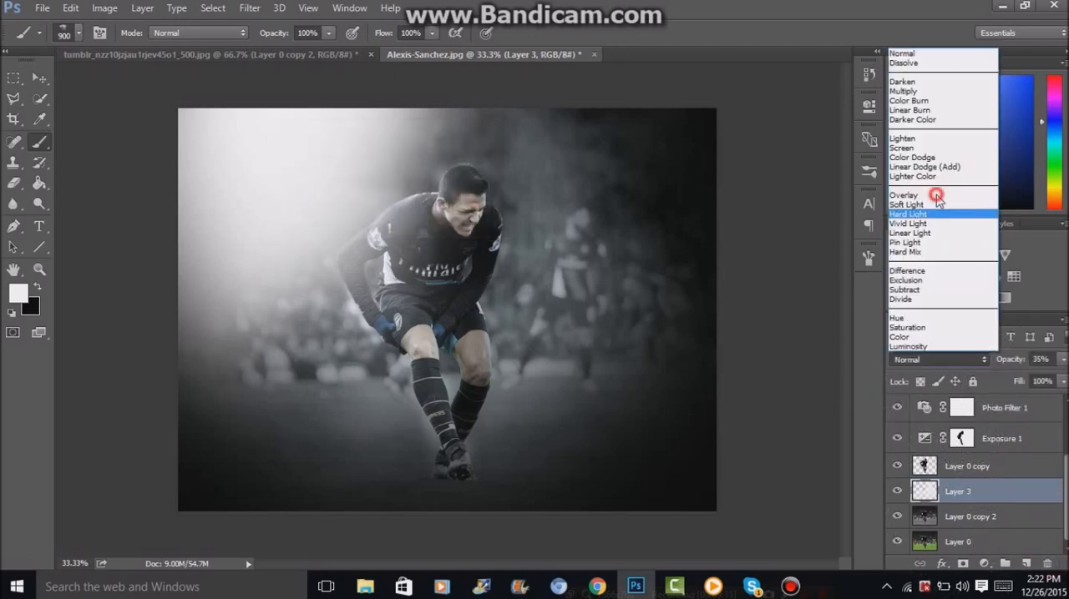
left_click(936, 195)
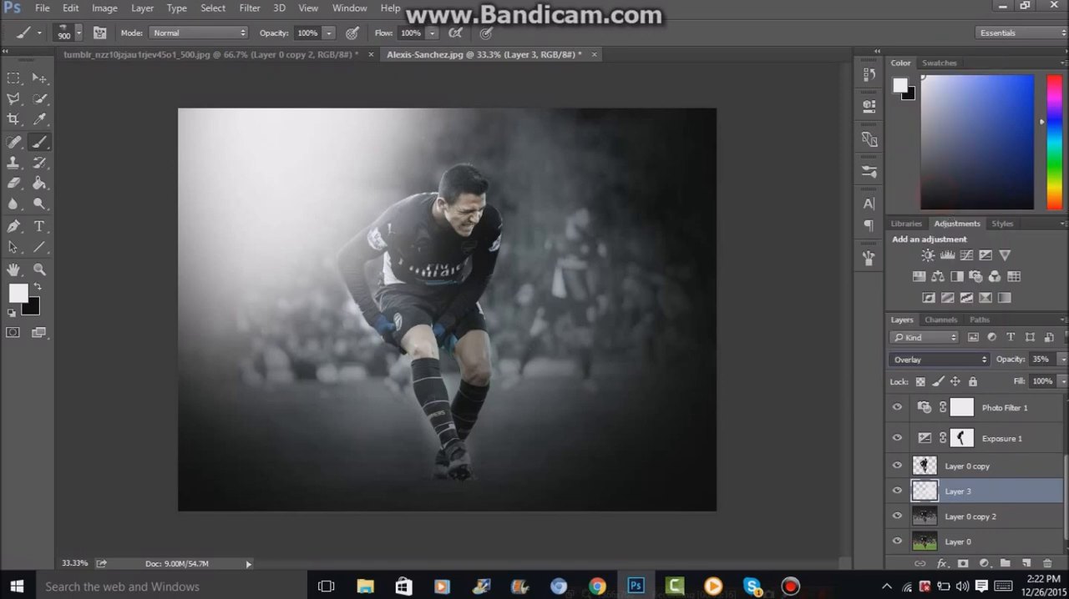
left_click(1063, 360)
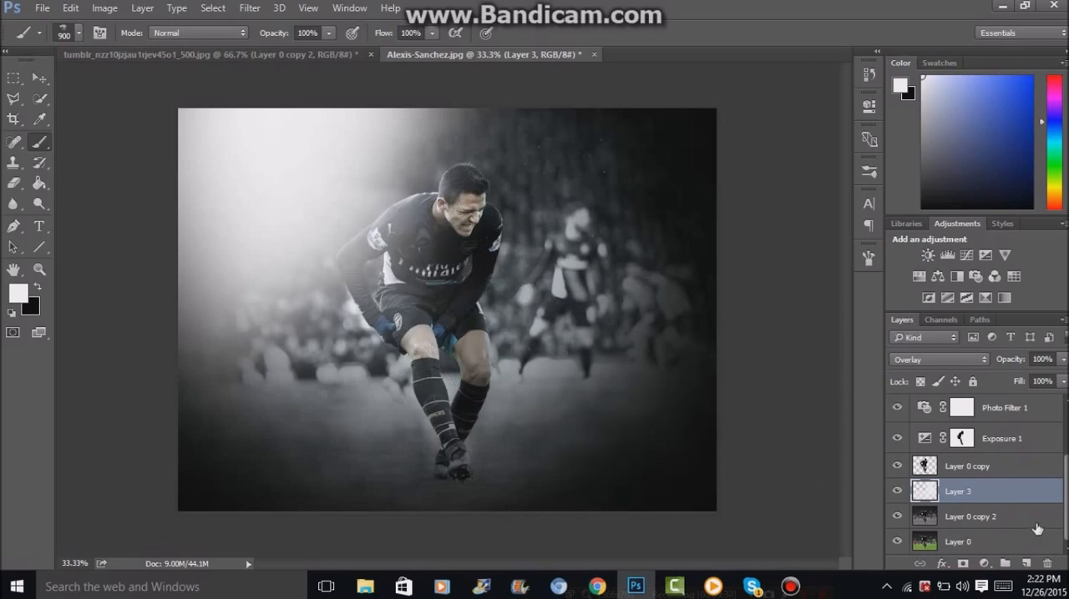
Add a new layer above Layer 0 copy and paint white smoke over the player and the area around him.
left_click_drag(998, 474, 1027, 560)
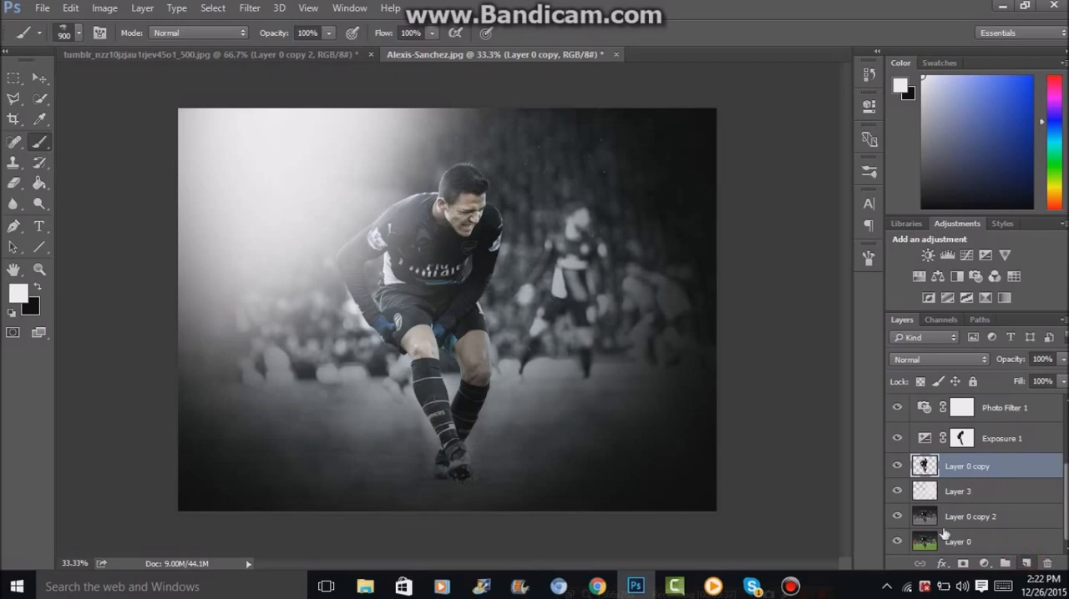
left_click(1026, 564)
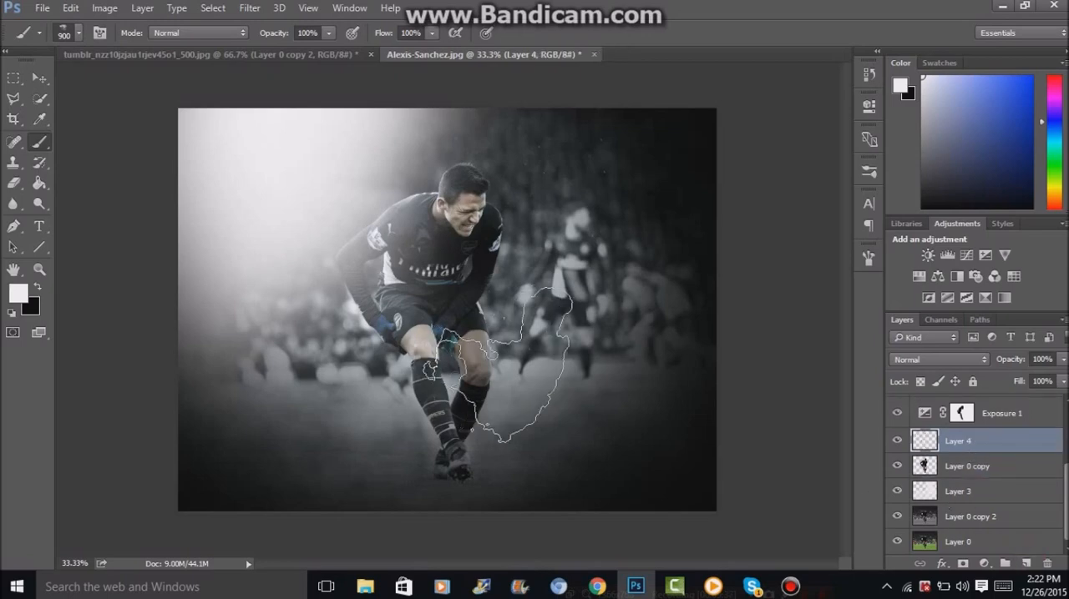
left_click(327, 341)
left_click(382, 185)
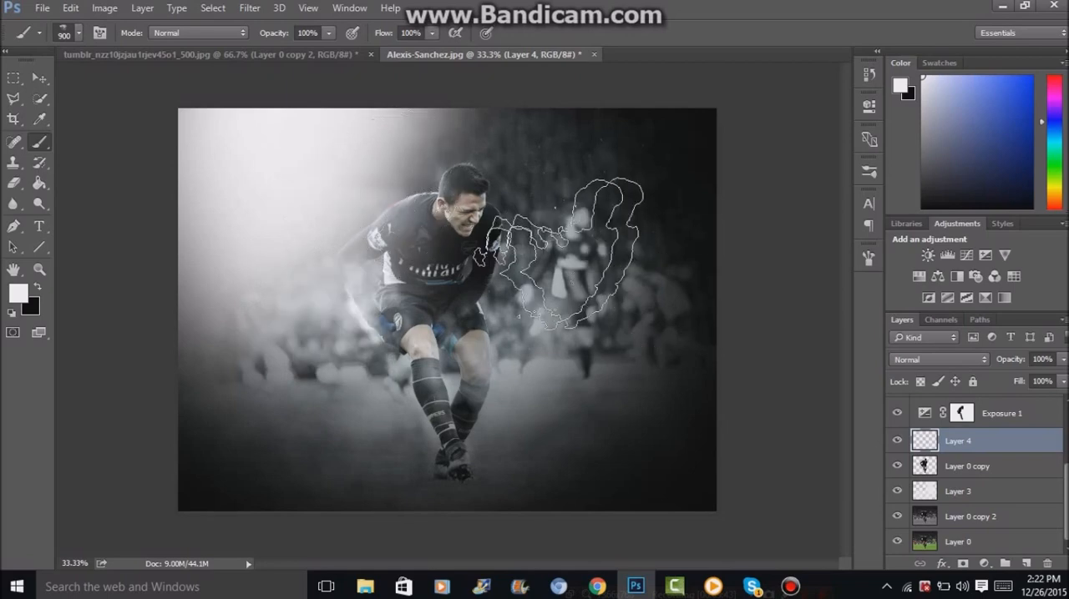
left_click(534, 251)
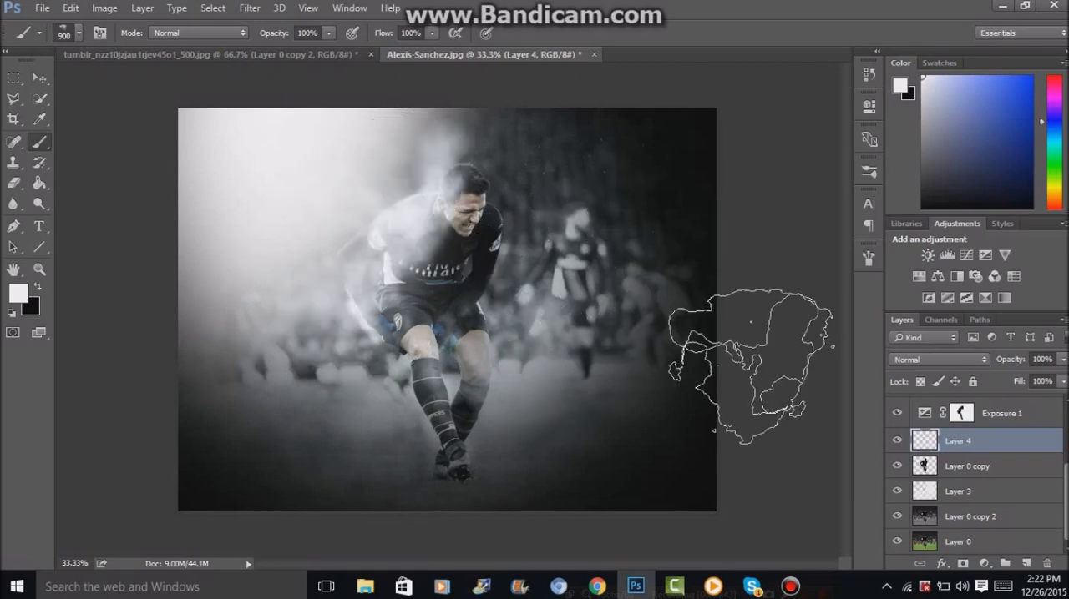
left_click(517, 238)
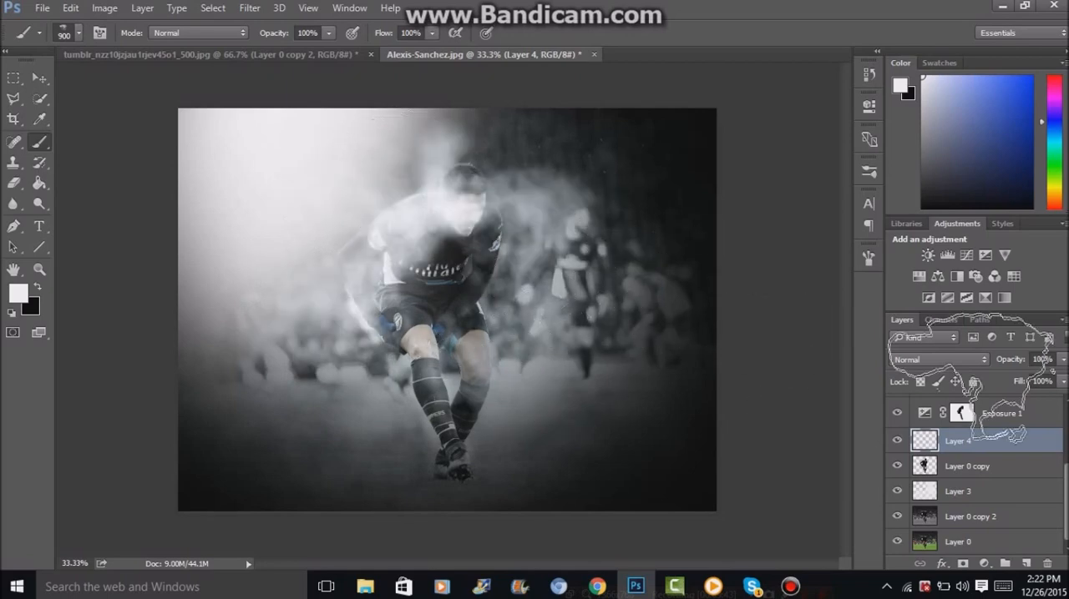
Lower the opacity of the smoke layer in front of the player to 42%.
left_click(1061, 360)
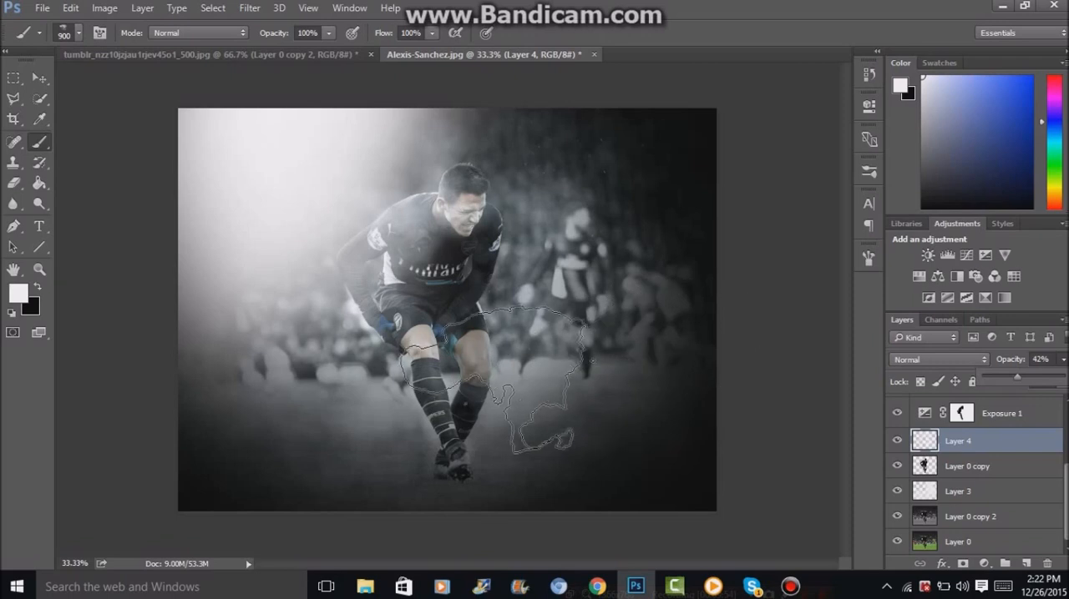
left_click(472, 373)
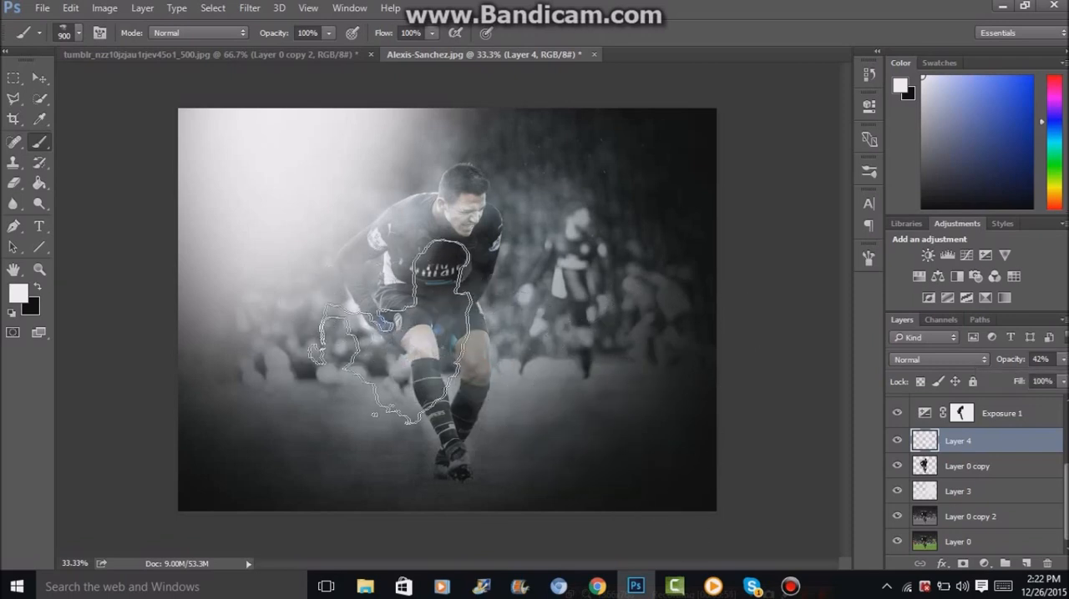